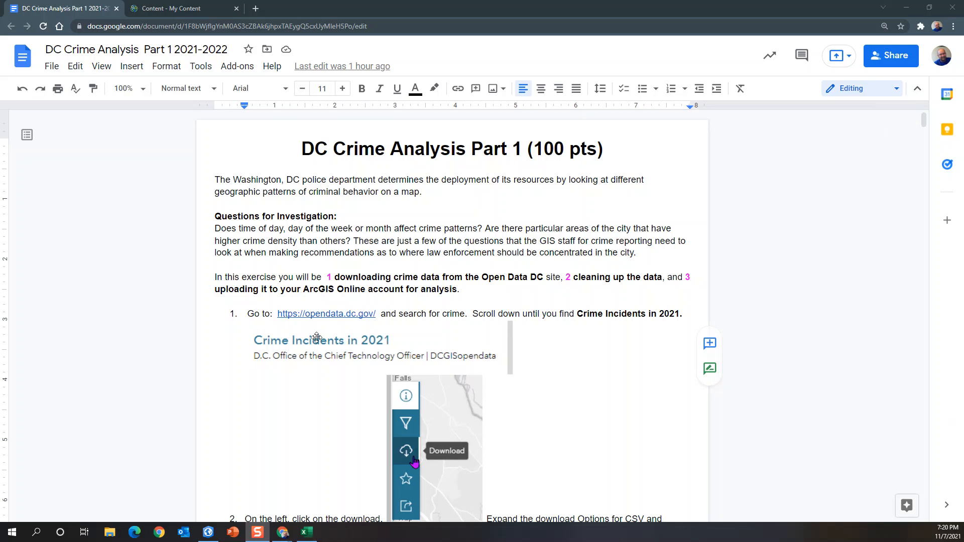
# Follow the opendata.dc.gov link in the assignment, search the site for "Crime" and open the Crime Incidents in 2021 dataset.
pyautogui.click(335, 318)
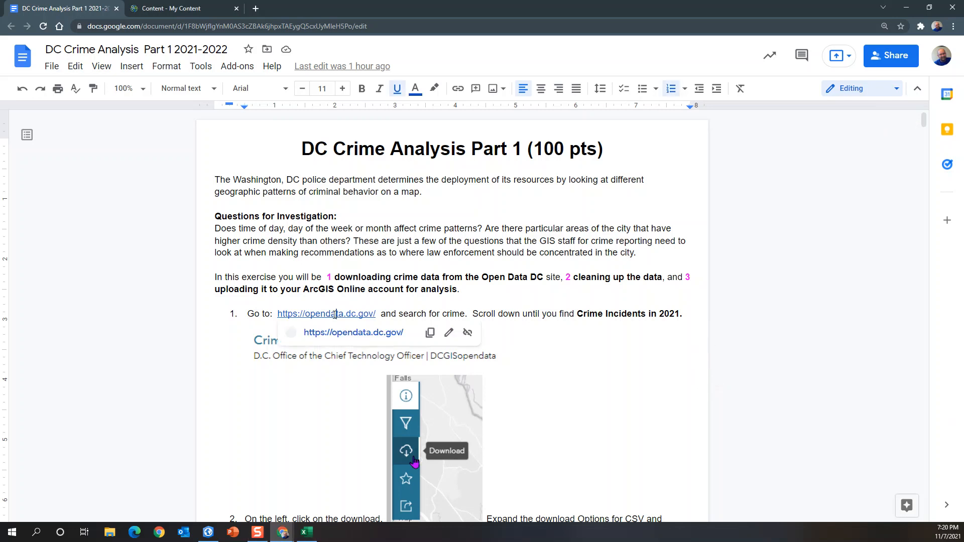
pyautogui.click(349, 334)
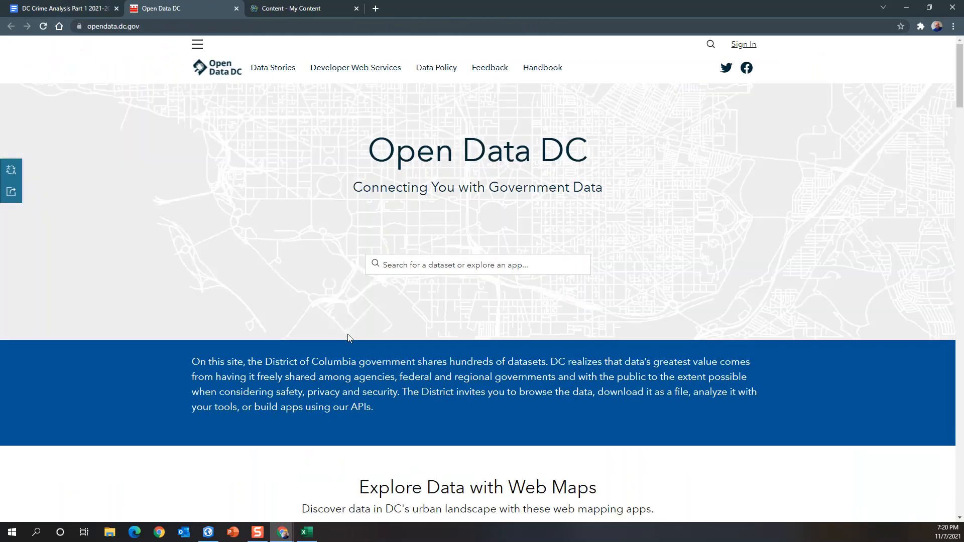
pyautogui.click(435, 268)
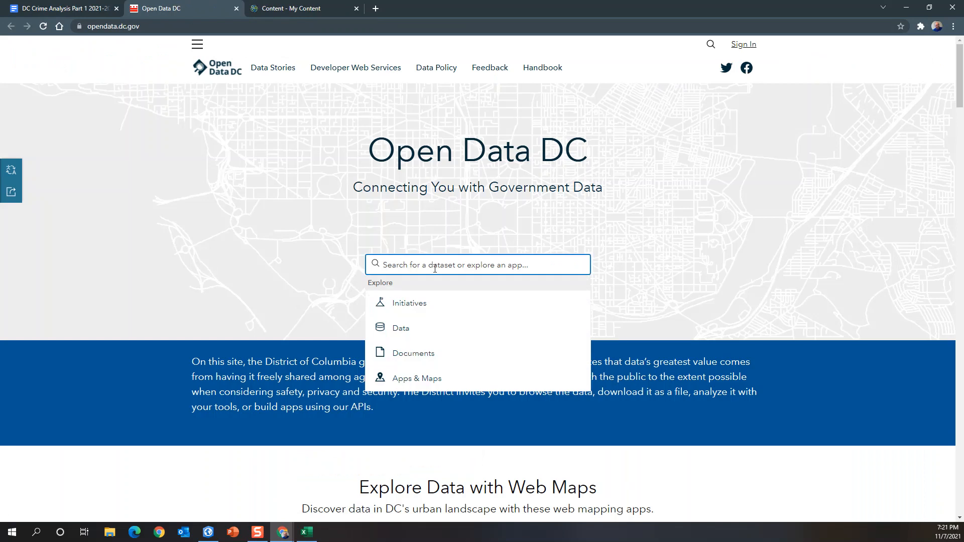
pyautogui.write('Crime')
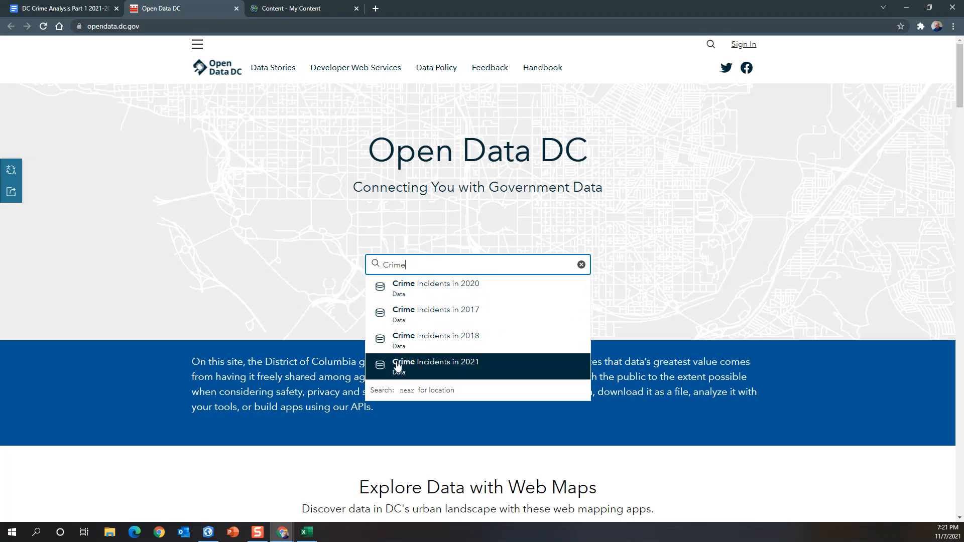
pyautogui.click(454, 368)
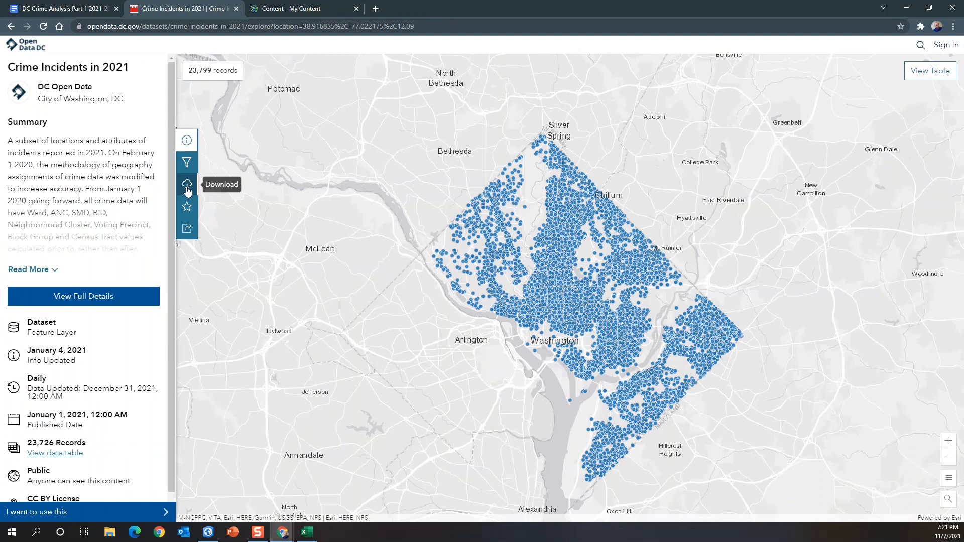
# Generate and download a new CSV of the Crime Incidents in 2021 dataset with the latest data.
pyautogui.click(187, 186)
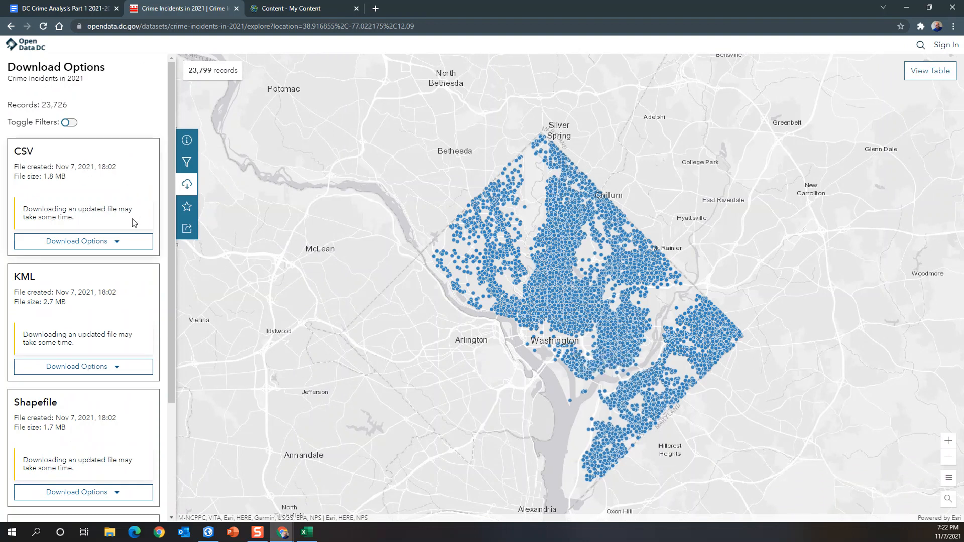
pyautogui.click(119, 244)
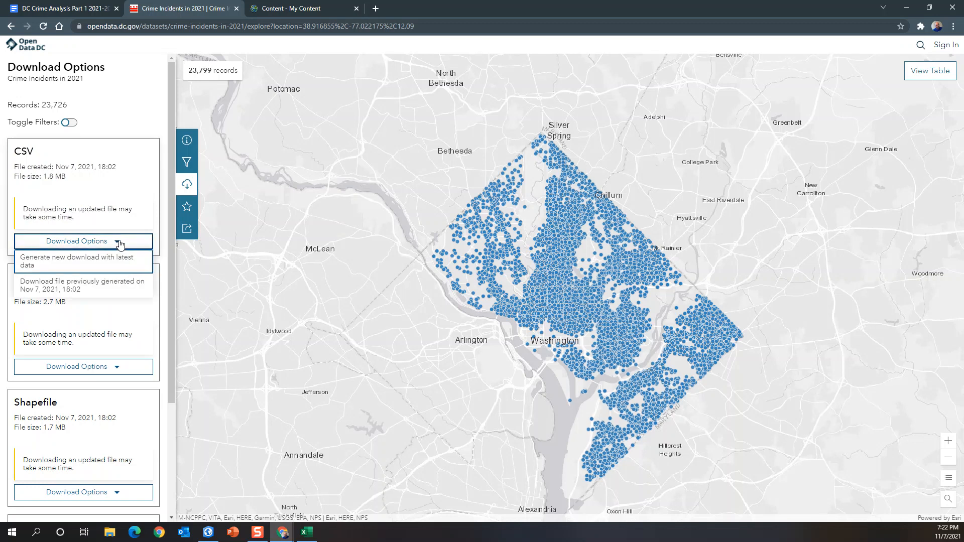
pyautogui.click(73, 262)
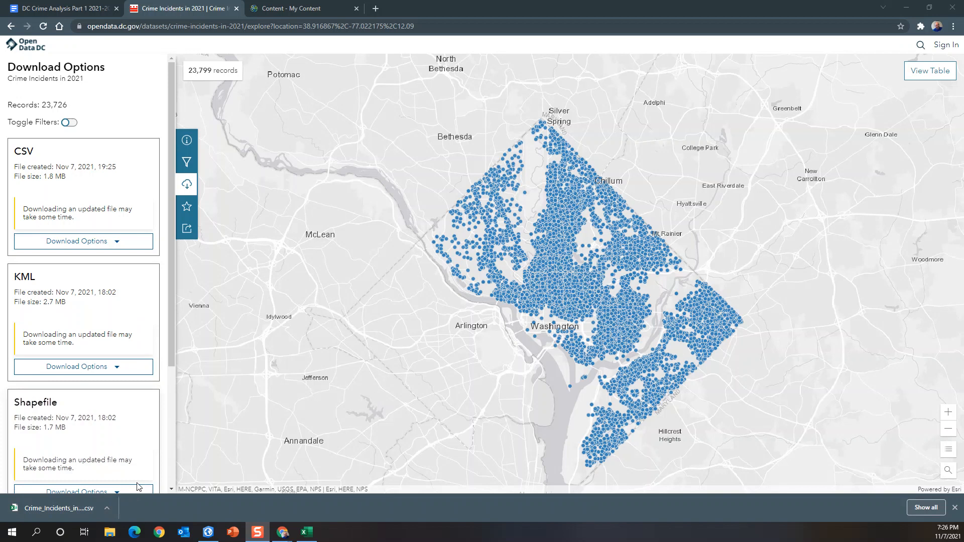
# Open the downloaded CSV, close the duplicate "(1)" workbook and maximize Crime_Incidents_in_2021.csv in Excel.
pyautogui.click(67, 509)
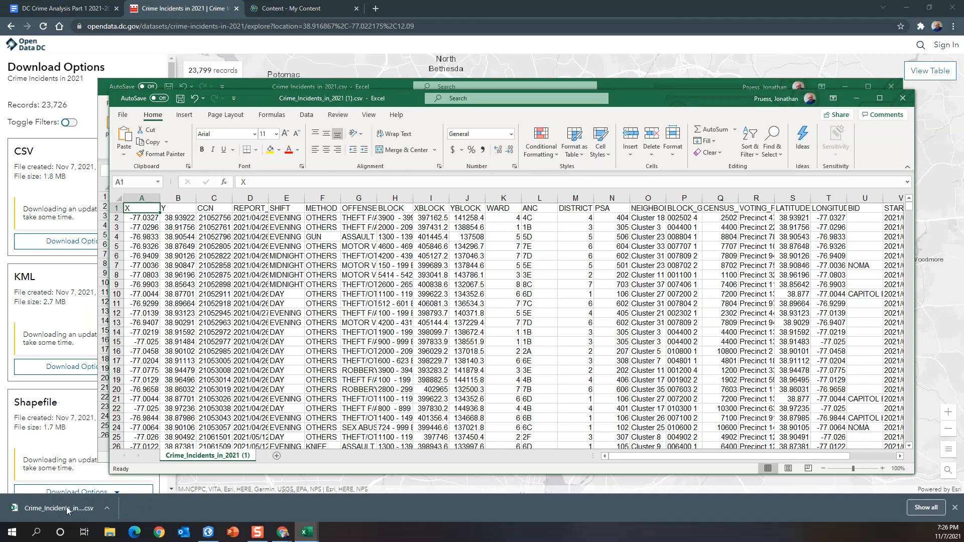
pyautogui.moveTo(630, 100); pyautogui.dragTo(808, 213)
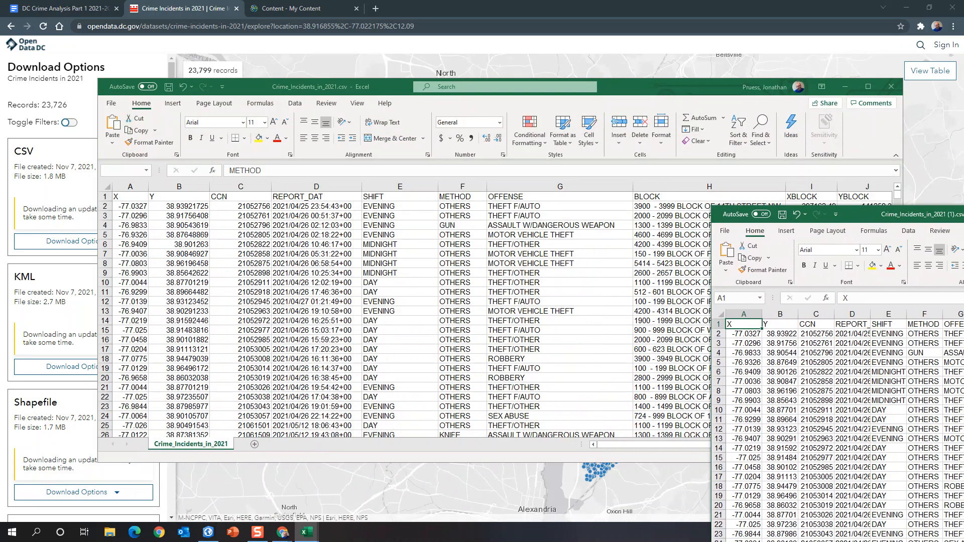
pyautogui.hotkey('alt', 'F4')
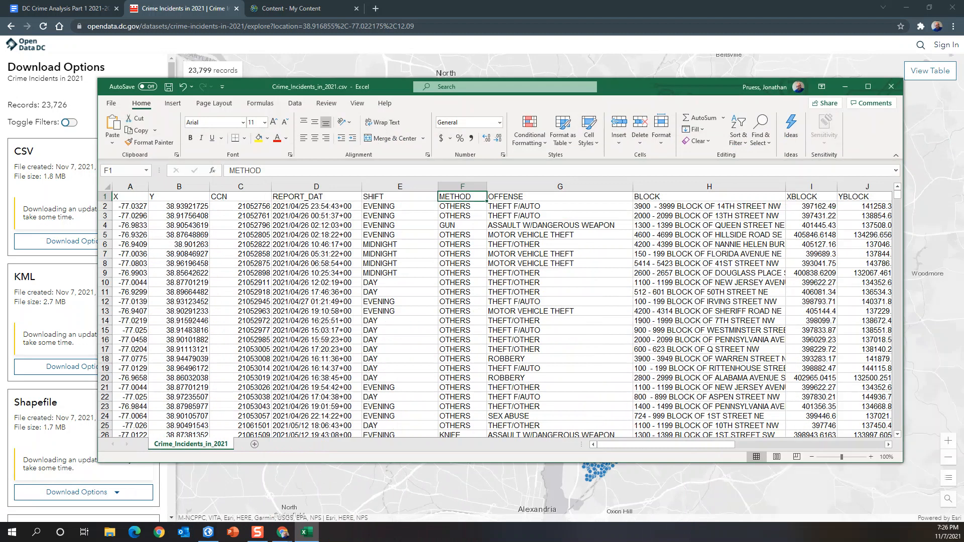
pyautogui.click(868, 88)
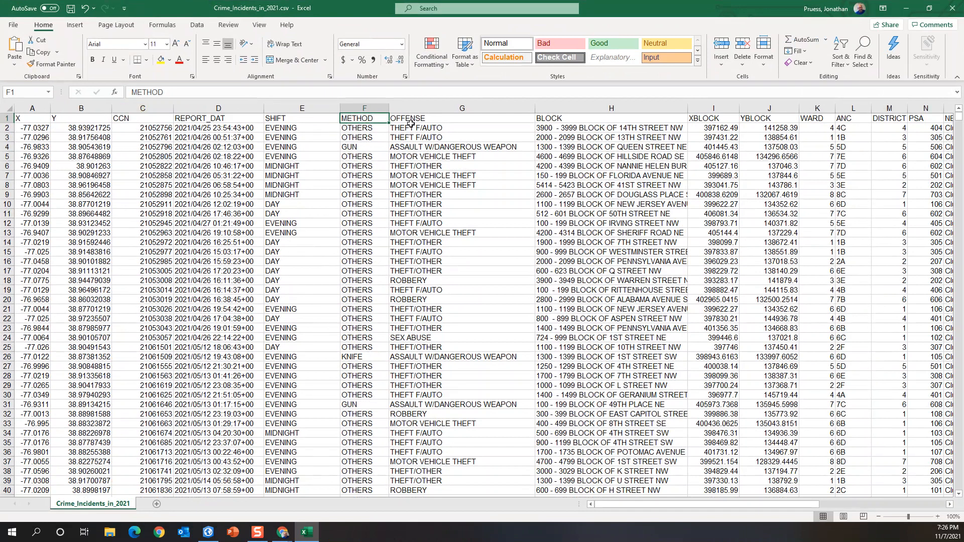
# Examine the column headings across row 1 to see which fields the crime data contains, returning to the X column.
pyautogui.click(30, 118)
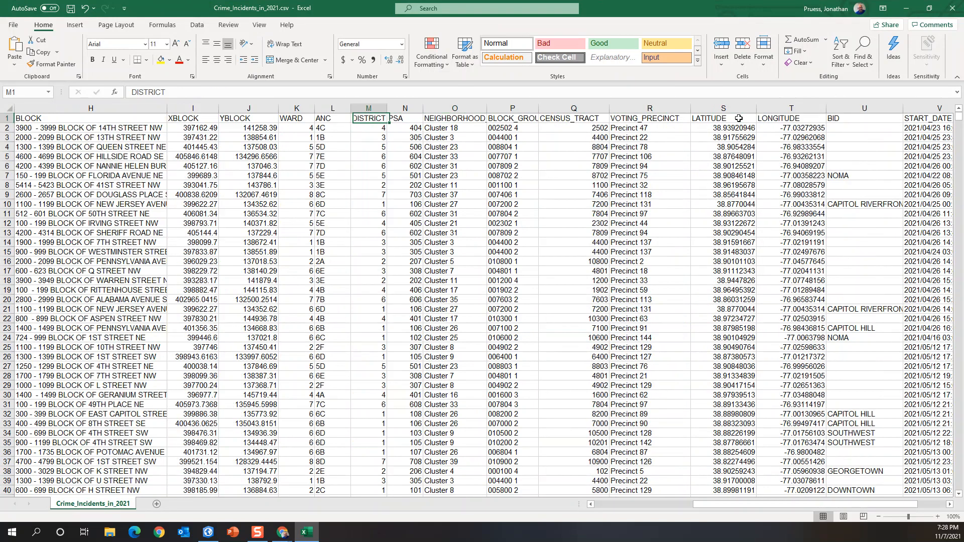
pyautogui.press('Left')
pyautogui.press('Left')
pyautogui.press('Left')
pyautogui.press('Left')
pyautogui.press('Left')
pyautogui.press('Left')
pyautogui.press('Left')
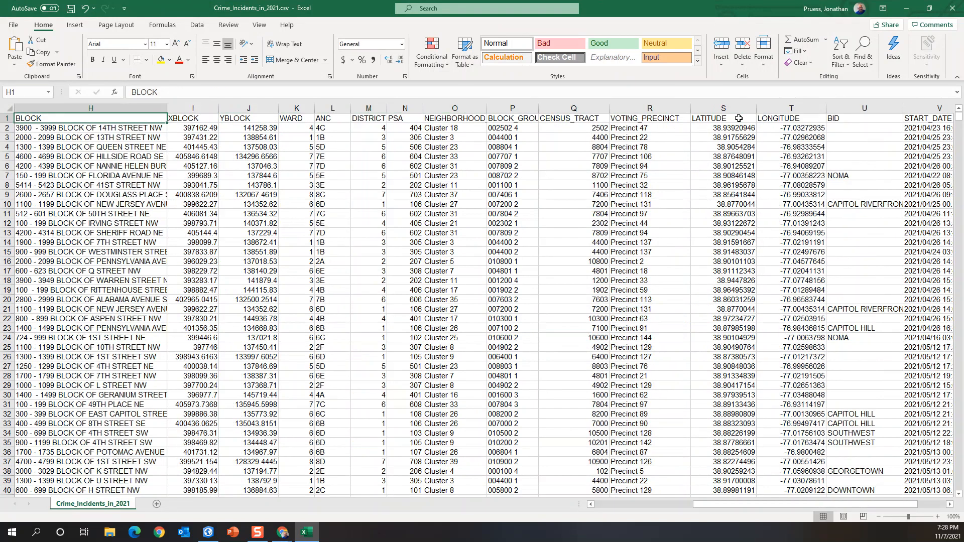
pyautogui.press('Left')
pyautogui.press('Left')
pyautogui.press('Left')
pyautogui.press('Left')
pyautogui.press('Left')
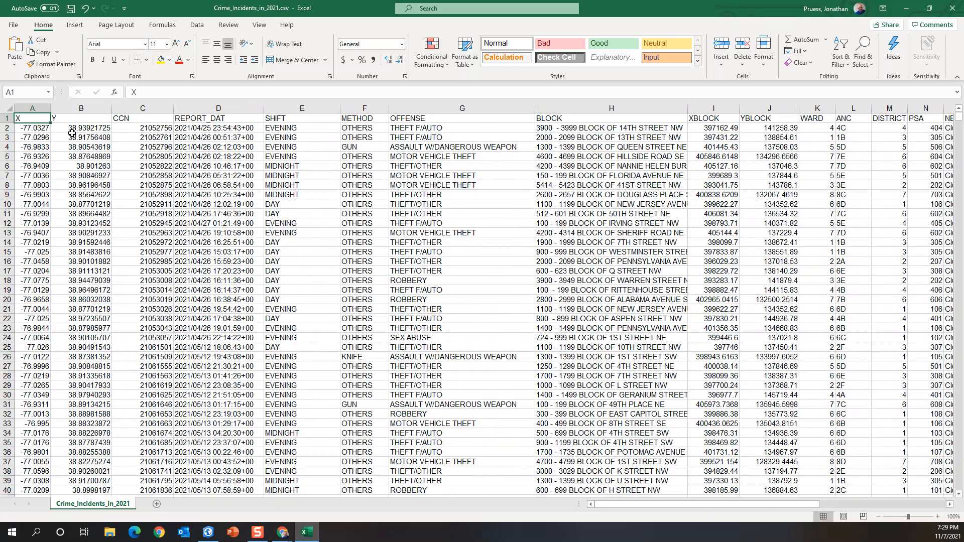
# Delete the CCN column from the crime data.
pyautogui.click(127, 118)
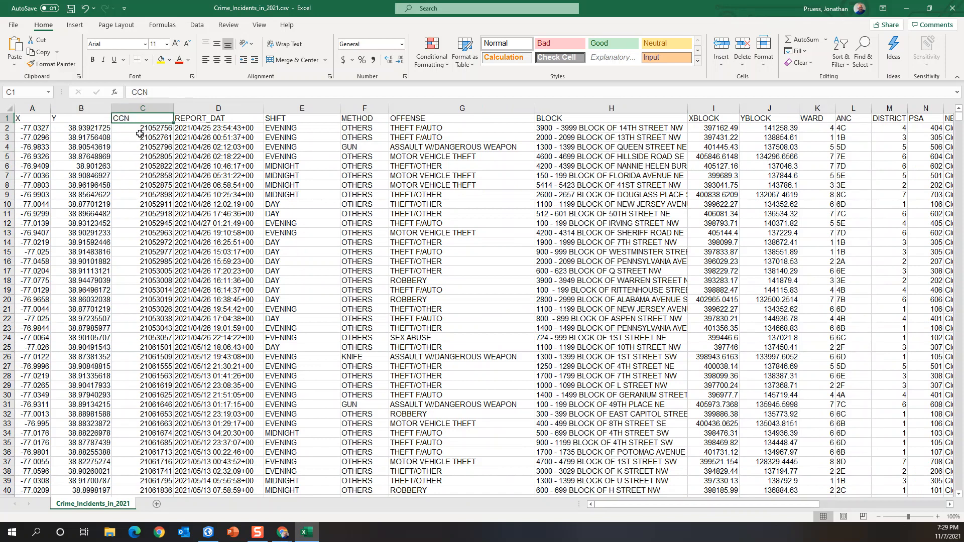
pyautogui.click(146, 108)
pyautogui.rightClick(146, 109)
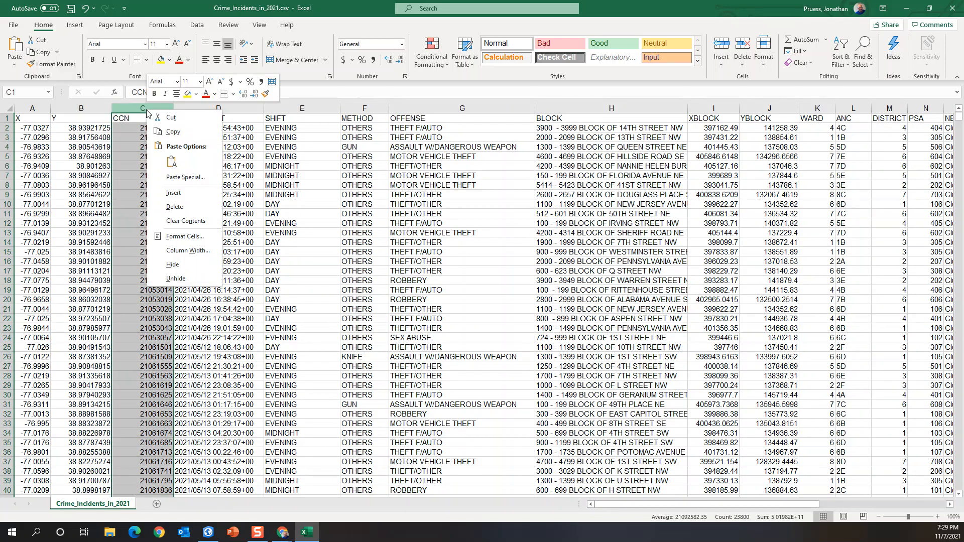
pyautogui.click(175, 206)
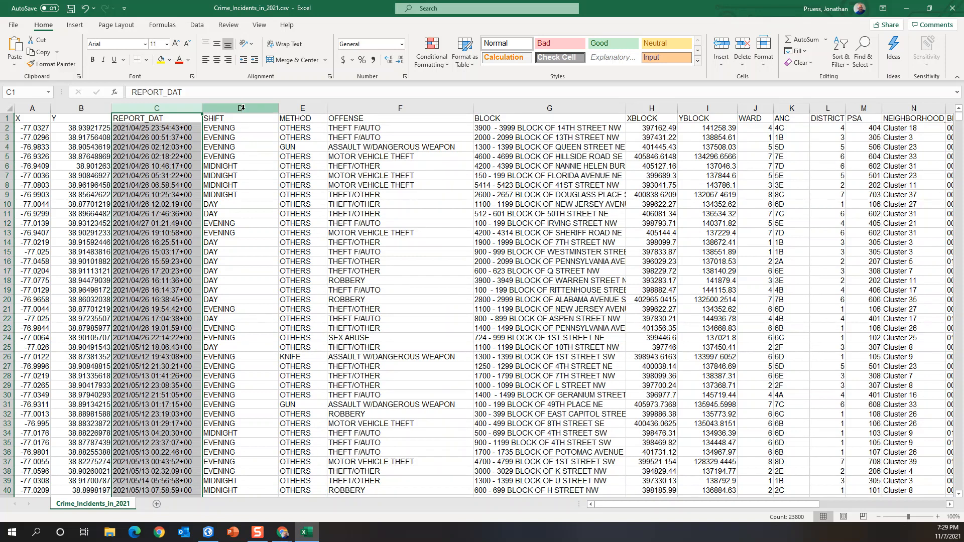
# Examine the SHIFT, METHOD, OFFENSE and BLOCK columns, including the rows where the method is a gun or knife.
pyautogui.click(241, 108)
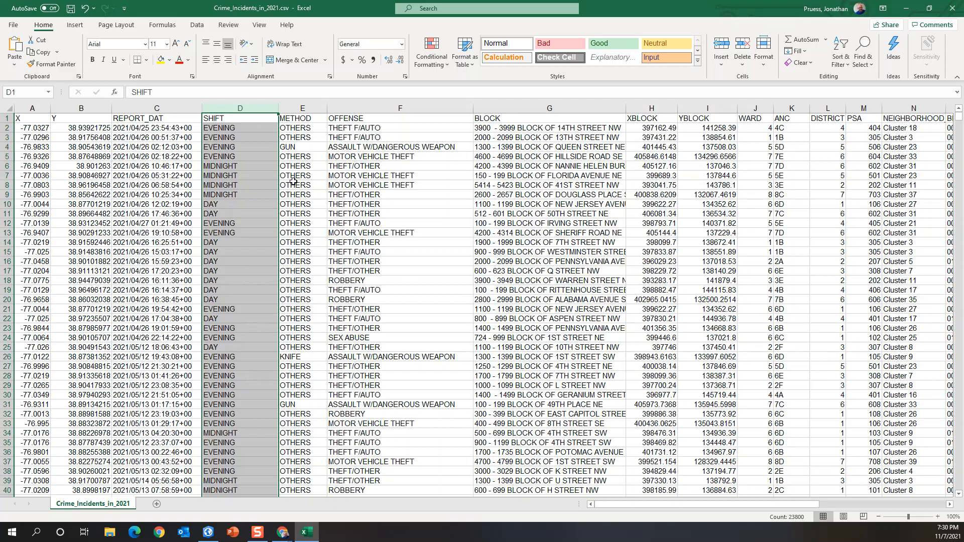
pyautogui.click(308, 119)
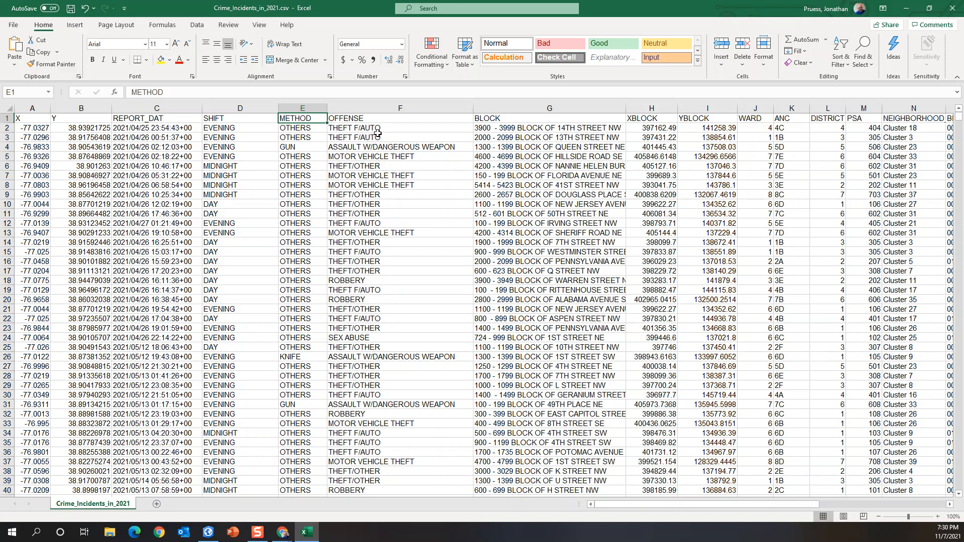
pyautogui.click(376, 150)
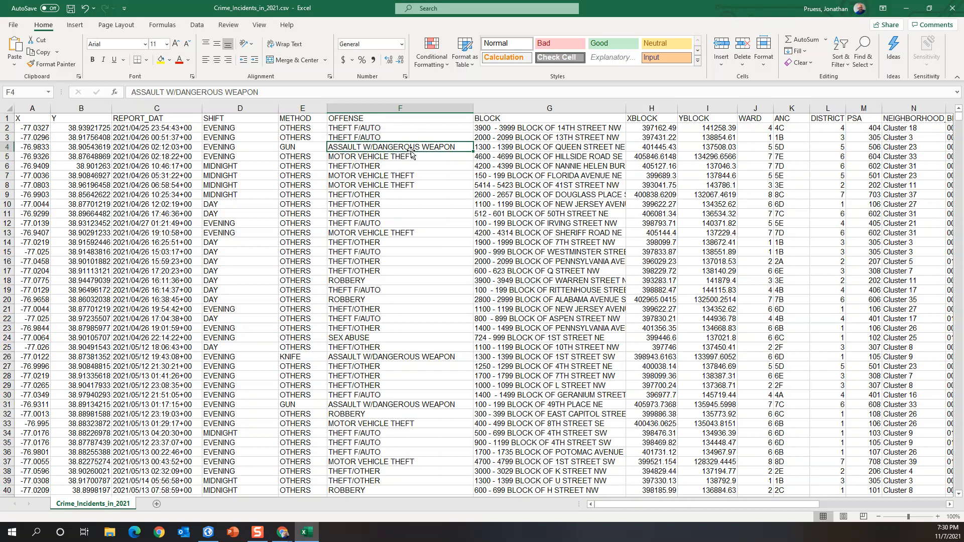
pyautogui.click(289, 147)
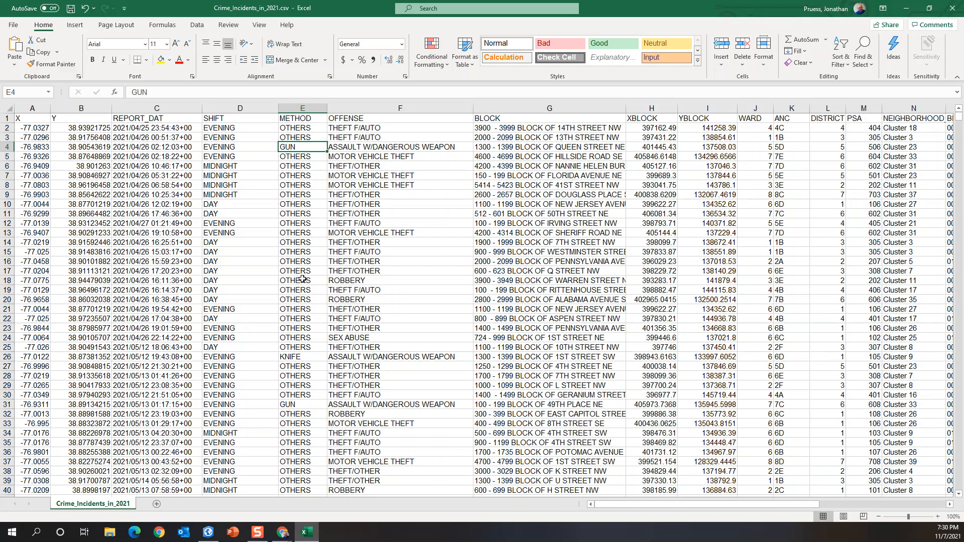
pyautogui.click(307, 357)
pyautogui.click(308, 403)
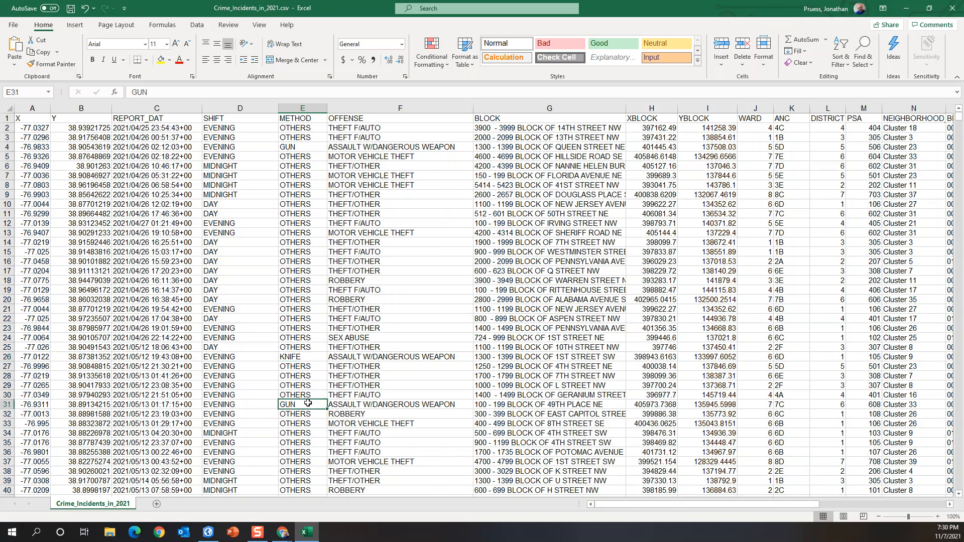
pyautogui.scroll(-5, 346, 365)
pyautogui.scroll(-2, 359, 365)
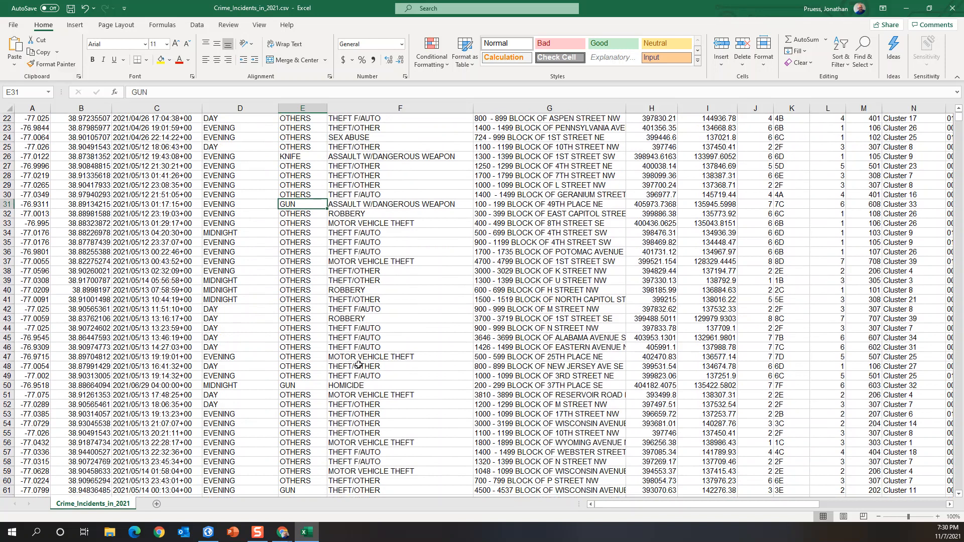
pyautogui.scroll(7, 371, 351)
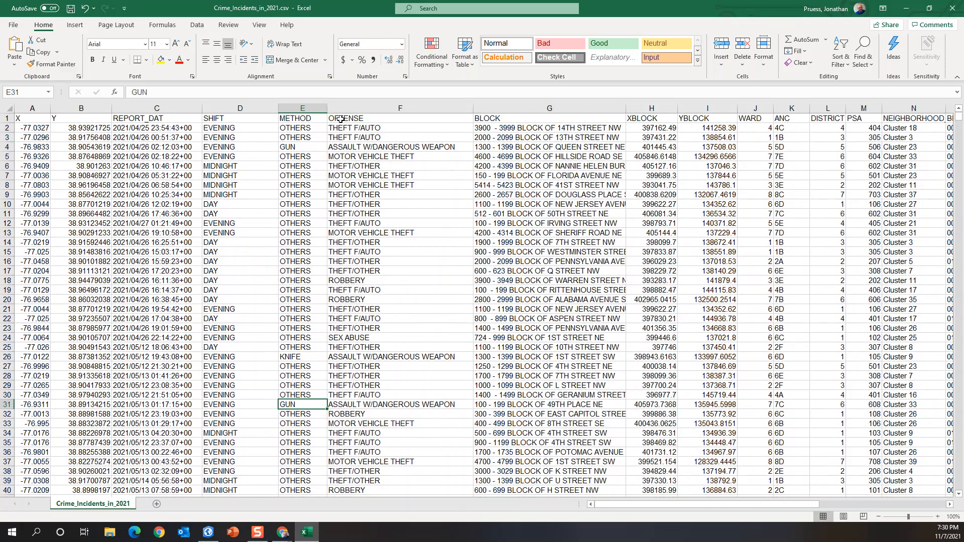
pyautogui.click(540, 119)
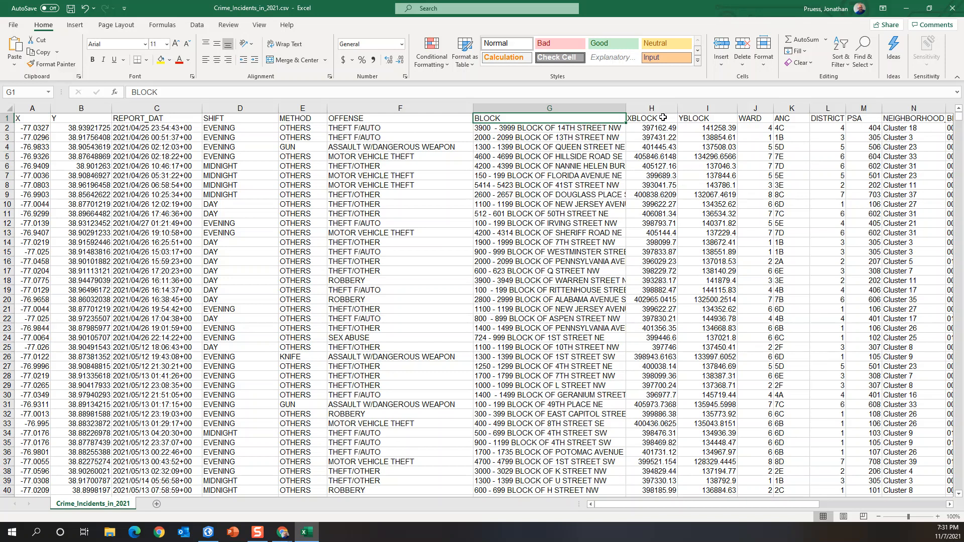
# Delete the XBLOCK and YBLOCK columns from the crime data.
pyautogui.click(662, 108)
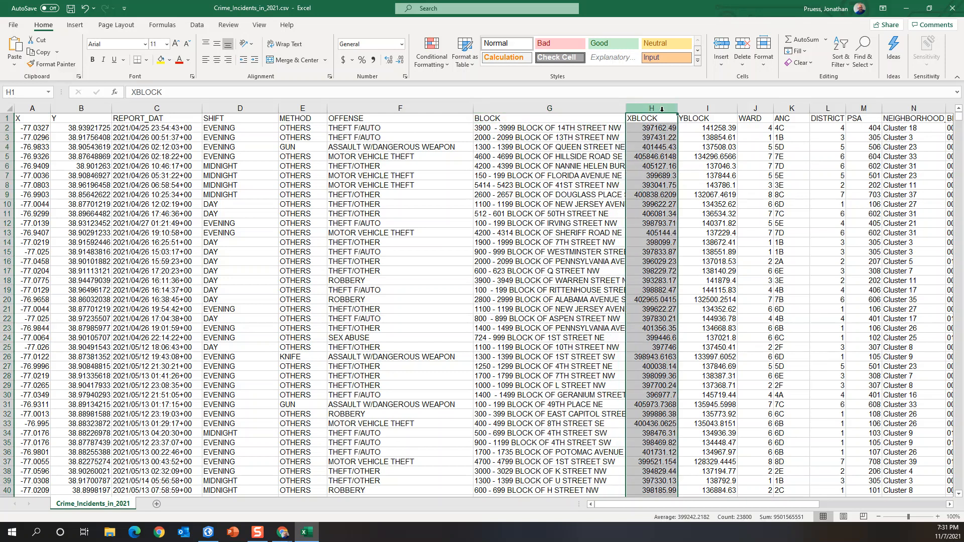
pyautogui.rightClick(662, 109)
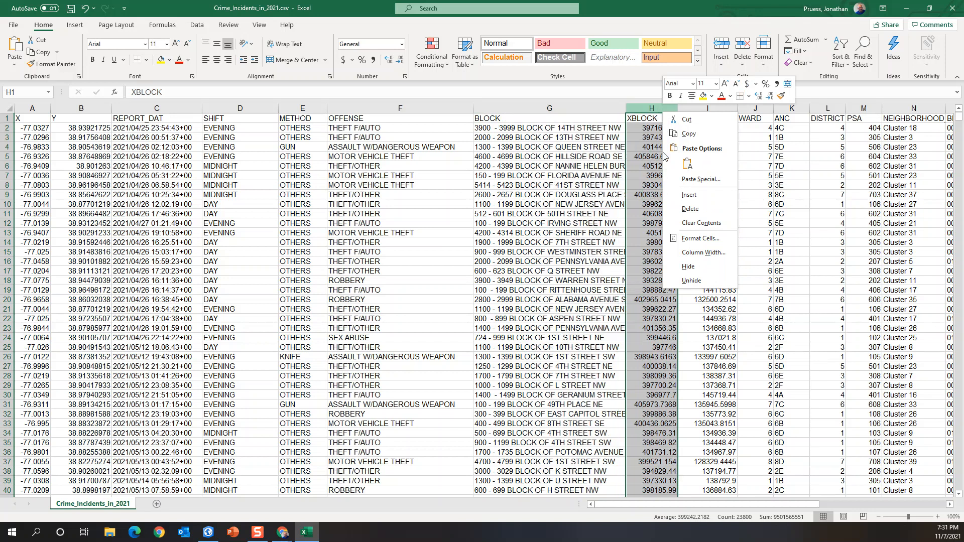
pyautogui.click(690, 209)
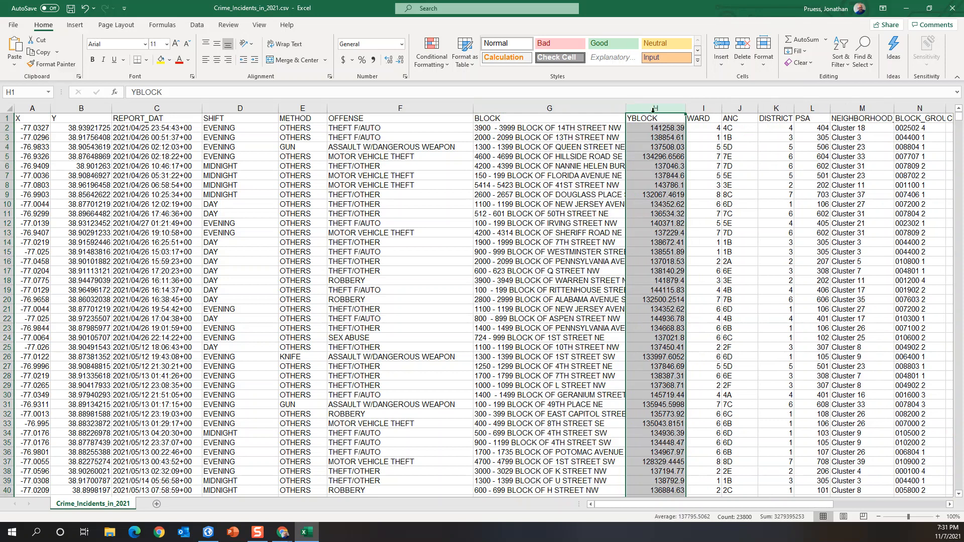
pyautogui.rightClick(654, 108)
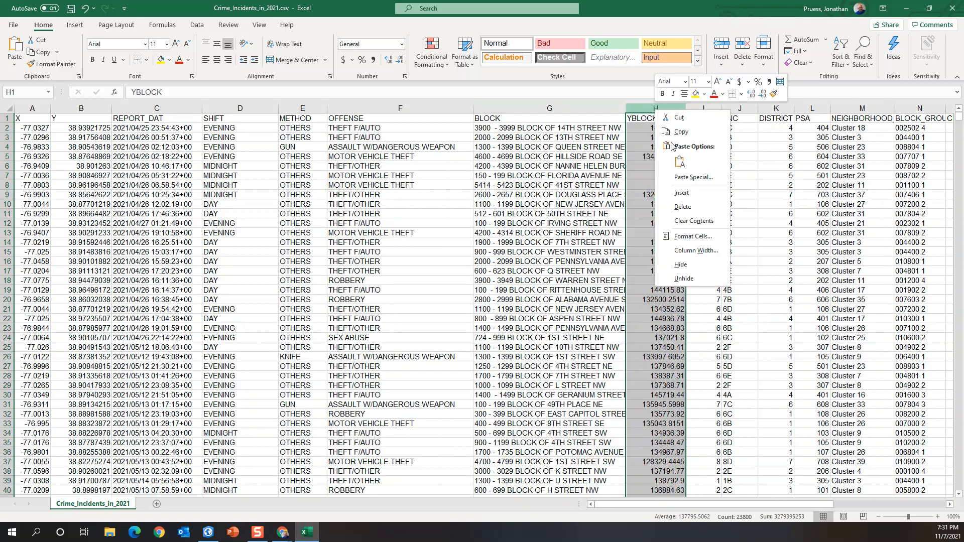
pyautogui.click(682, 207)
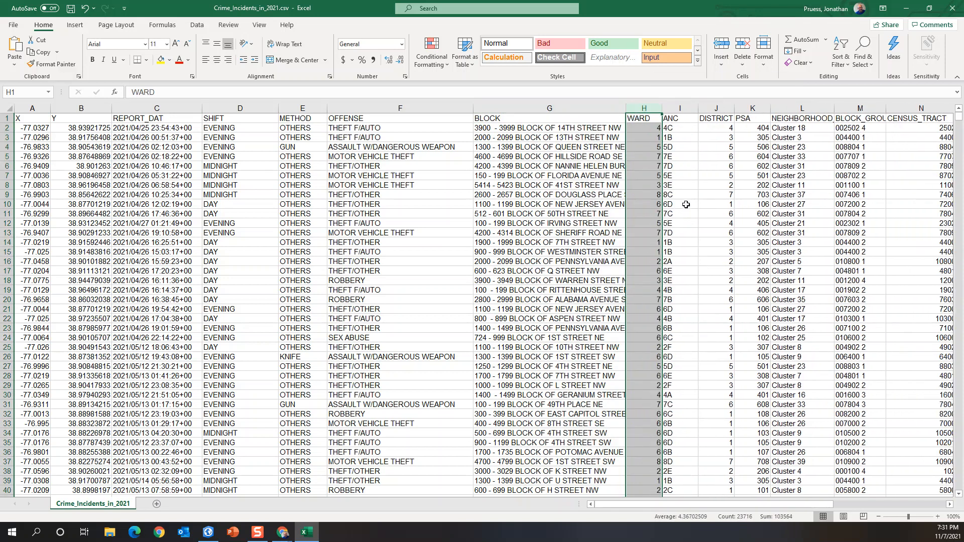
# Check the values in the WARD and ANC columns, and delete the ANC column from the crime data.
pyautogui.click(639, 127)
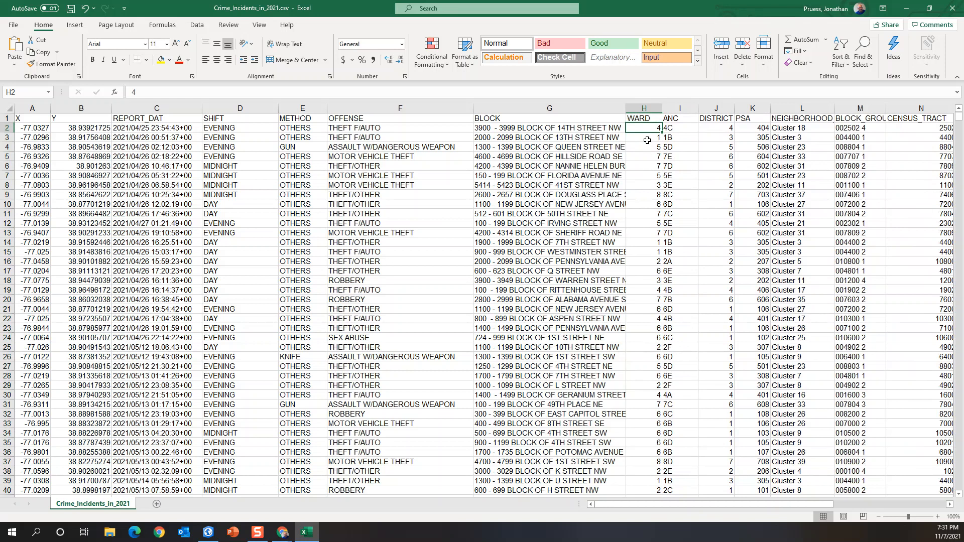
pyautogui.click(650, 166)
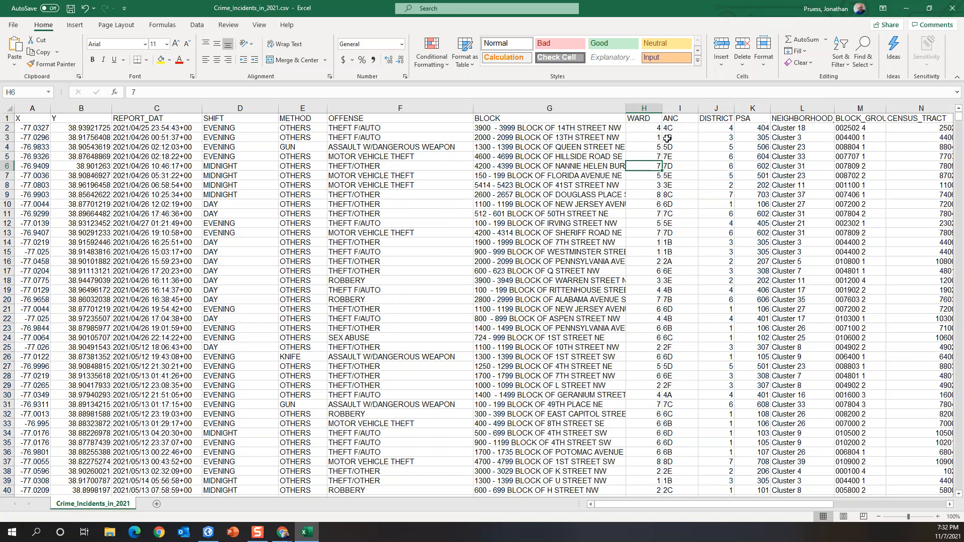
pyautogui.click(686, 139)
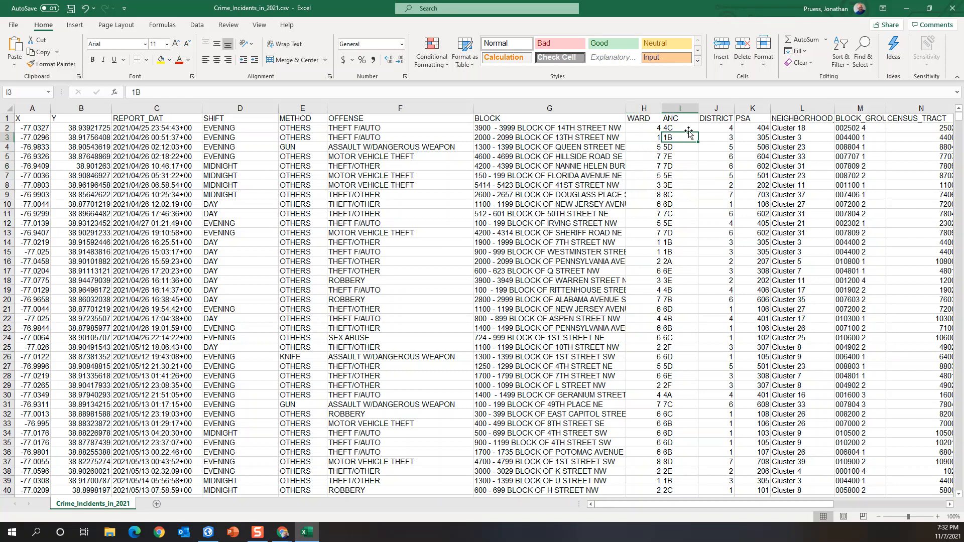
pyautogui.click(681, 109)
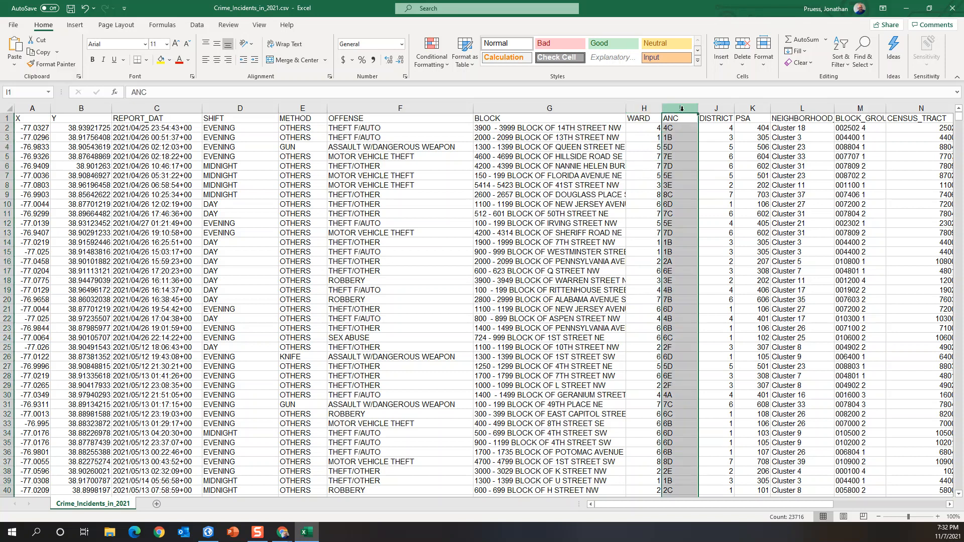
pyautogui.rightClick(681, 108)
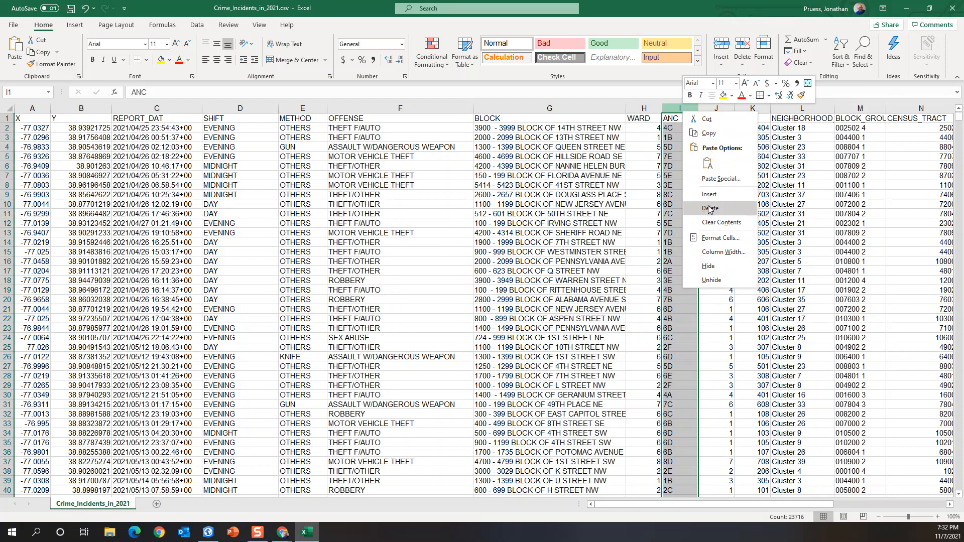
pyautogui.click(709, 206)
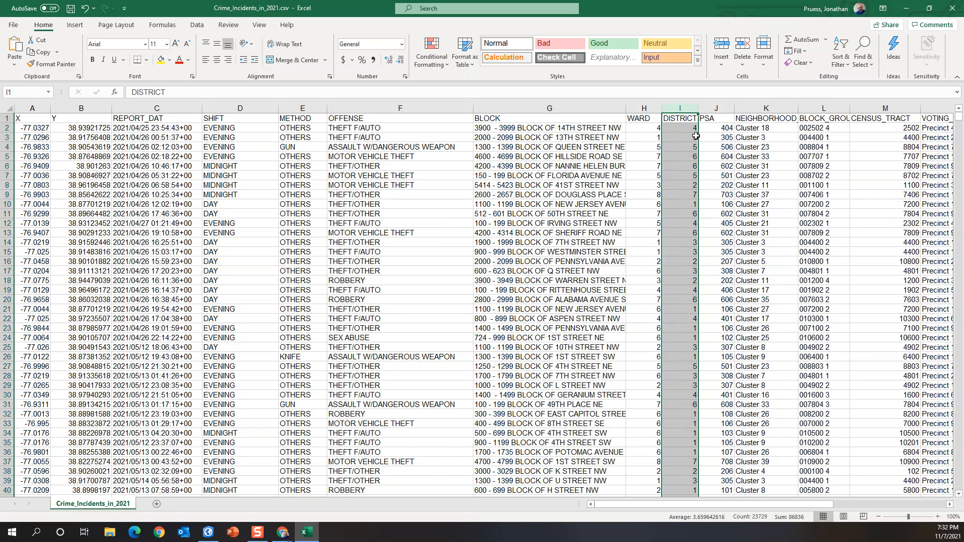
# Check the PSA heading and delete the NEIGHBORHOOD_CLUSTER column from the crime data.
pyautogui.click(716, 118)
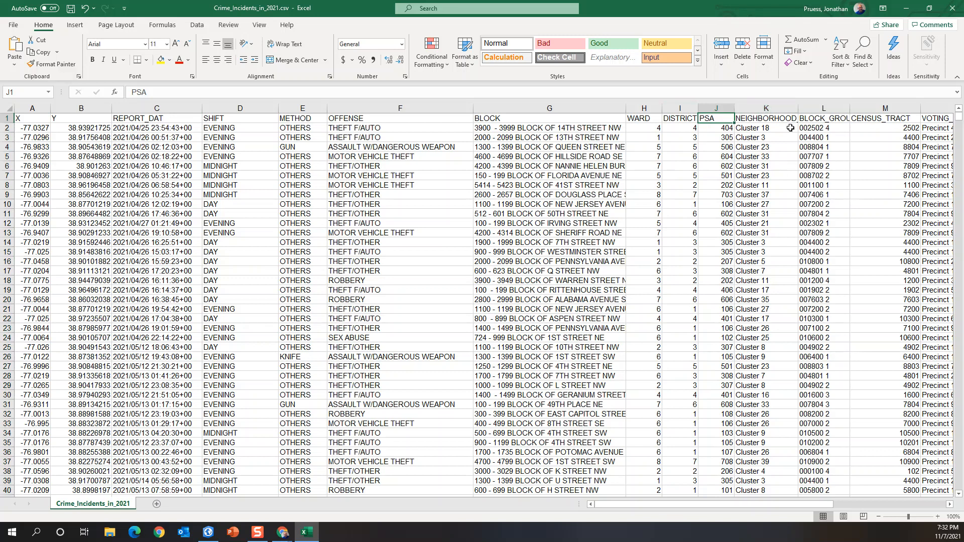
pyautogui.click(767, 108)
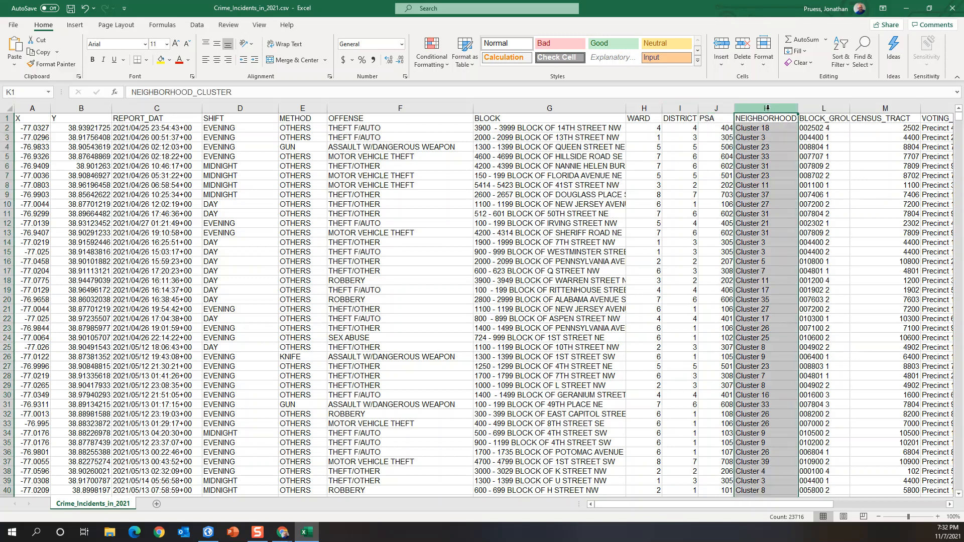
pyautogui.rightClick(767, 108)
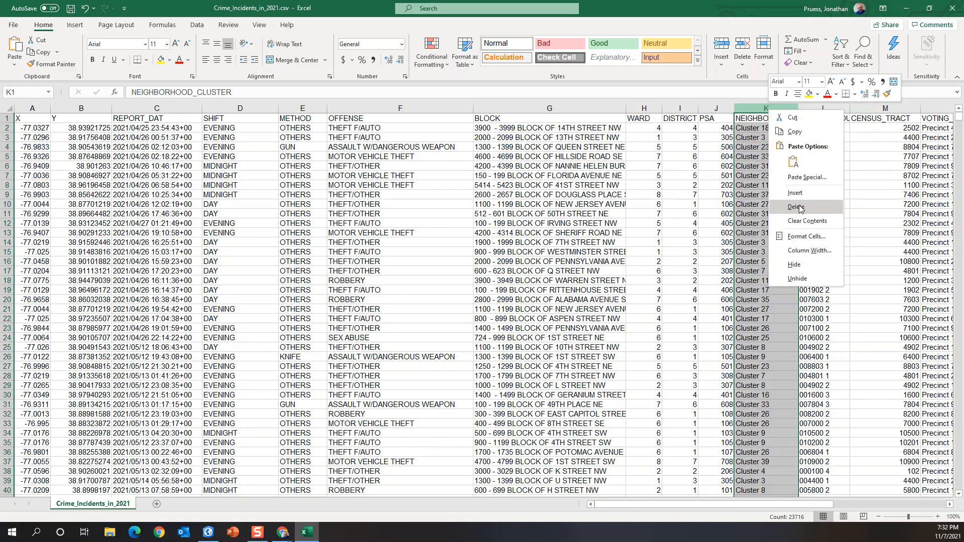
pyautogui.click(799, 208)
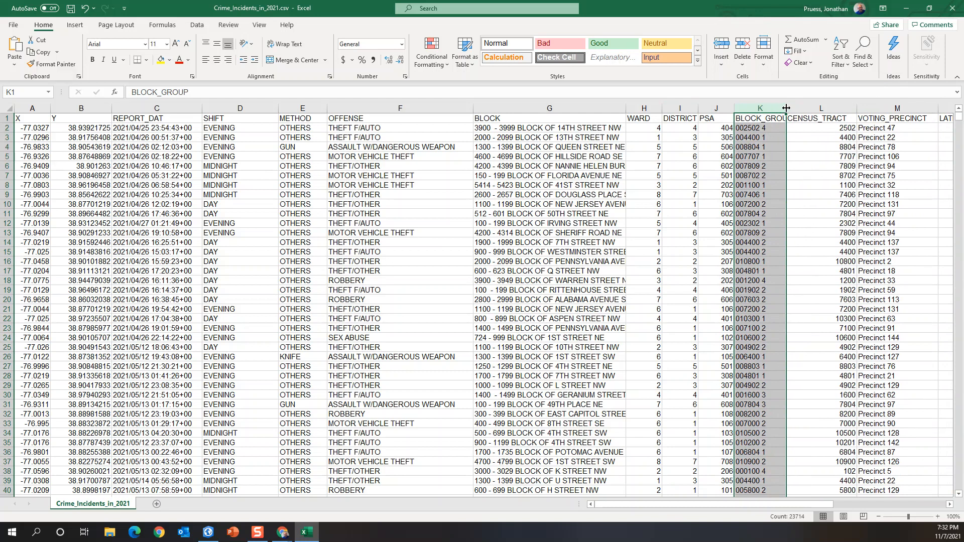
# Widen the BLOCK_GROUP column to fit its full heading and compare its first value with the CENSUS_TRACT value in row 2.
pyautogui.moveTo(786, 108); pyautogui.dragTo(825, 103)
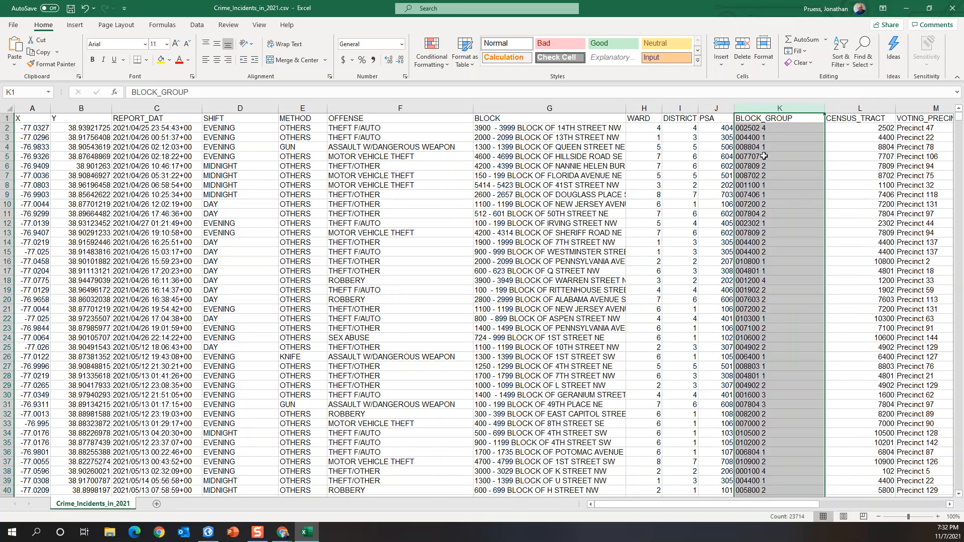
pyautogui.click(860, 108)
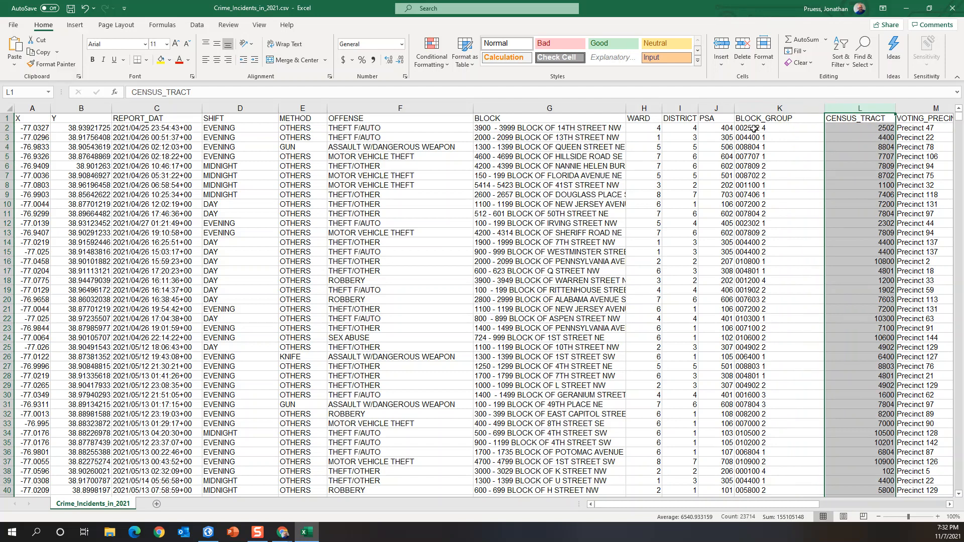
pyautogui.click(855, 128)
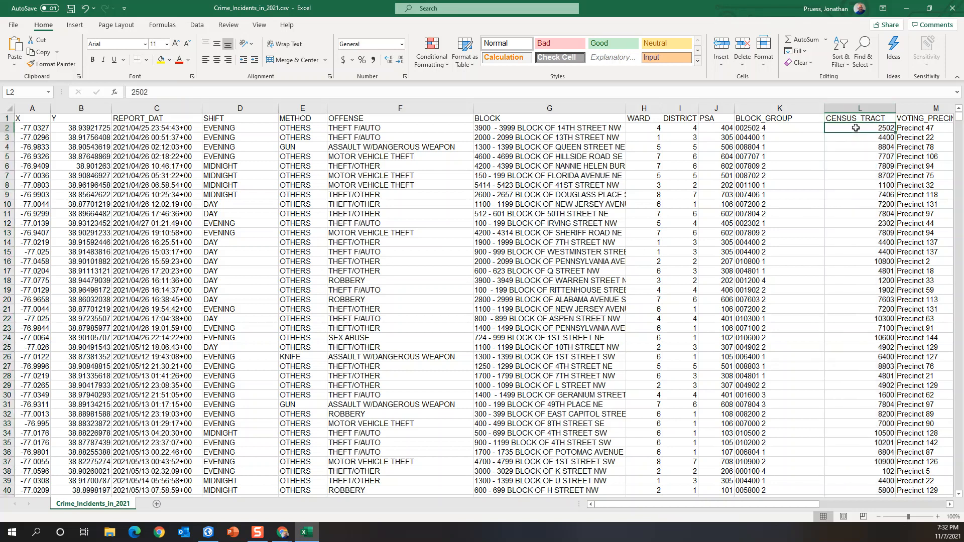
pyautogui.click(807, 127)
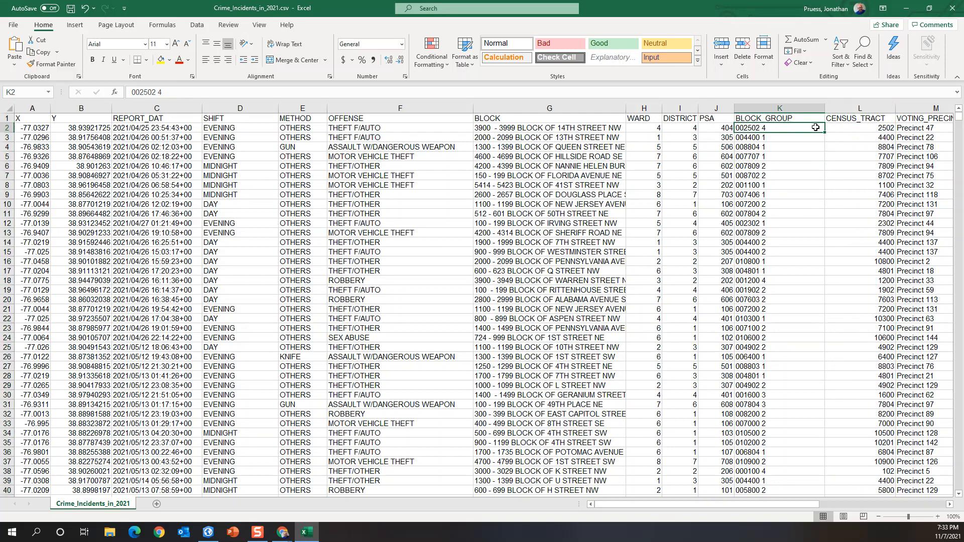
pyautogui.press('Right')
pyautogui.press('Right')
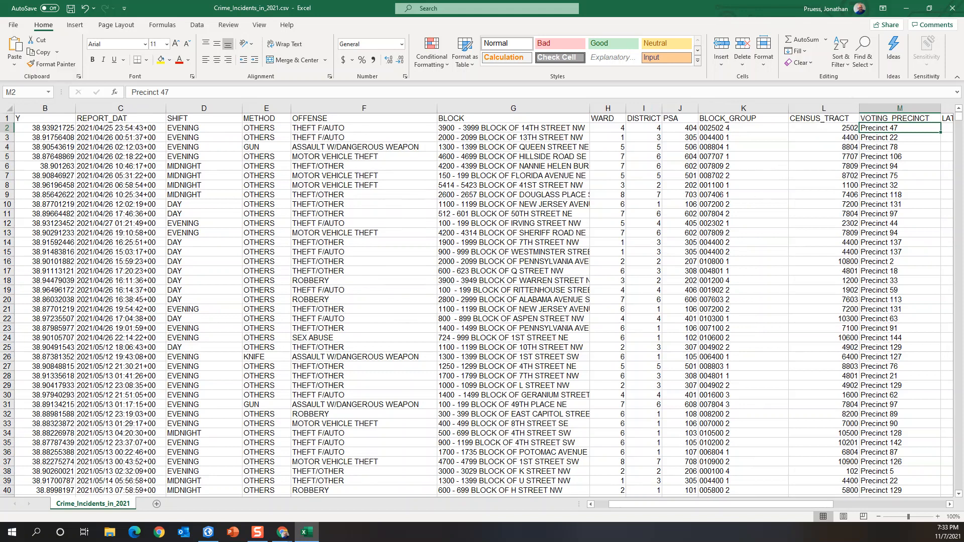
# Delete the VOTING_PRECINCT column from the crime data.
pyautogui.click(899, 108)
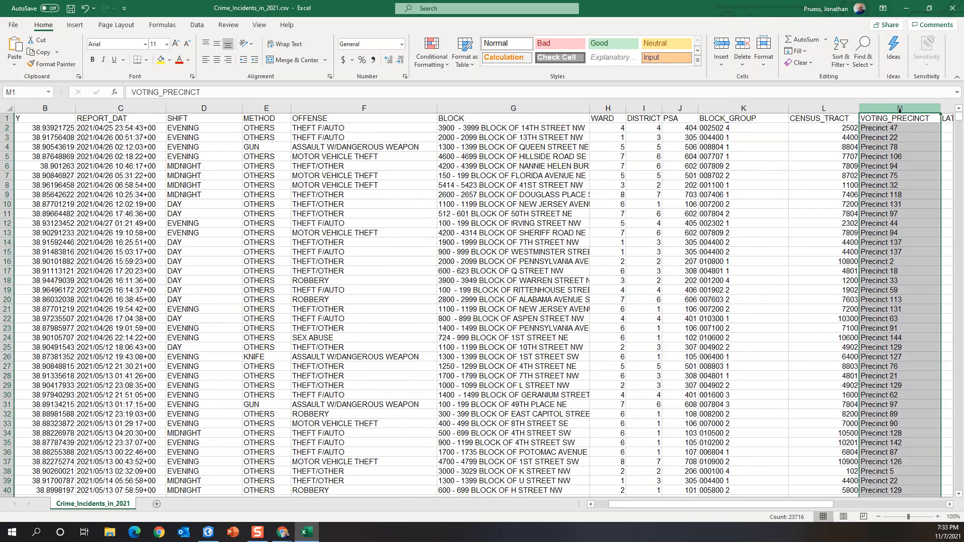
pyautogui.rightClick(900, 109)
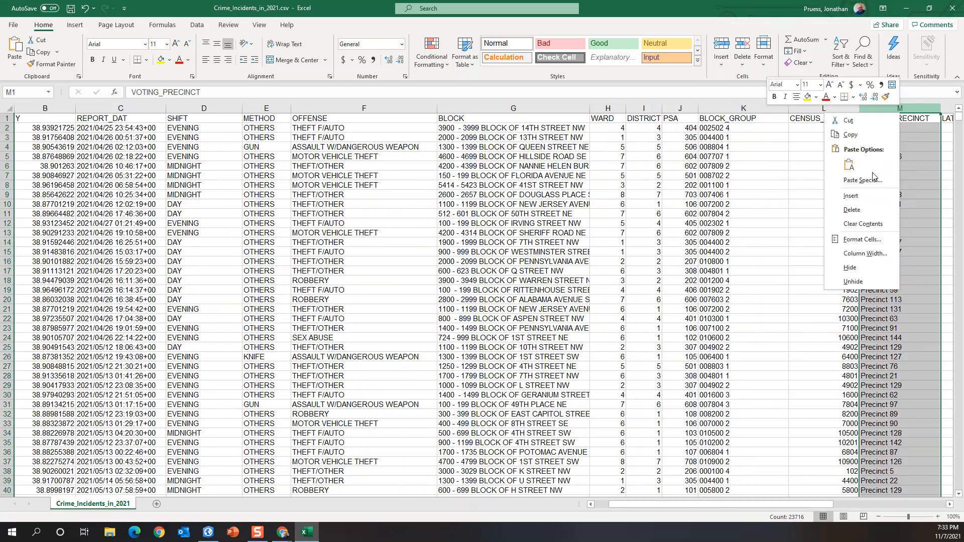
pyautogui.click(852, 210)
# Check an entry in the BID column, and delete the START_DATE and END_DATE columns.
pyautogui.moveTo(789, 505); pyautogui.dragTo(911, 502)
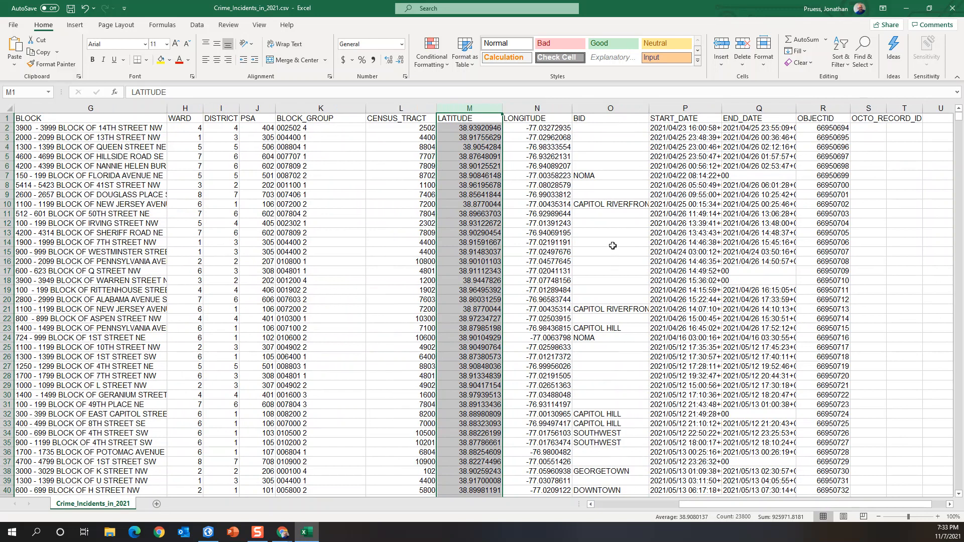
pyautogui.click(604, 178)
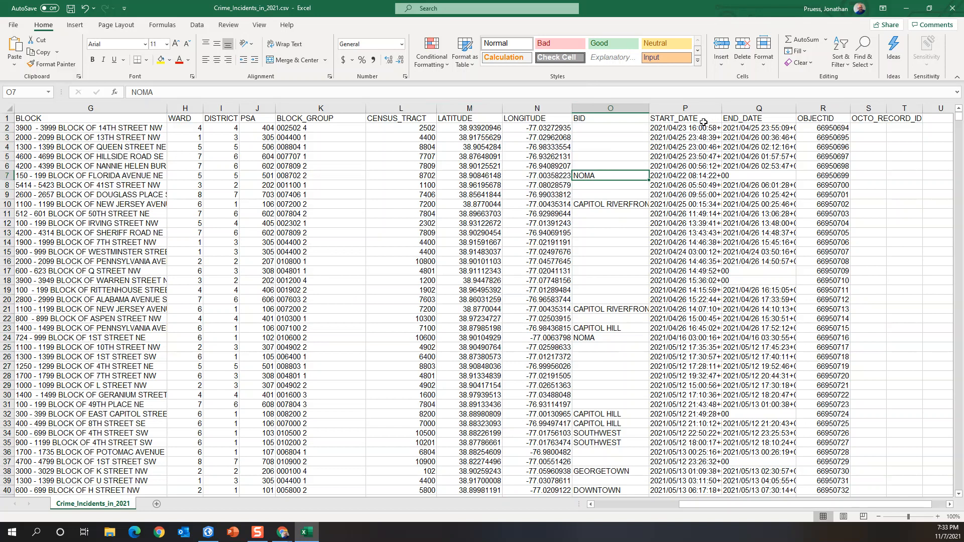
pyautogui.doubleClick(721, 108)
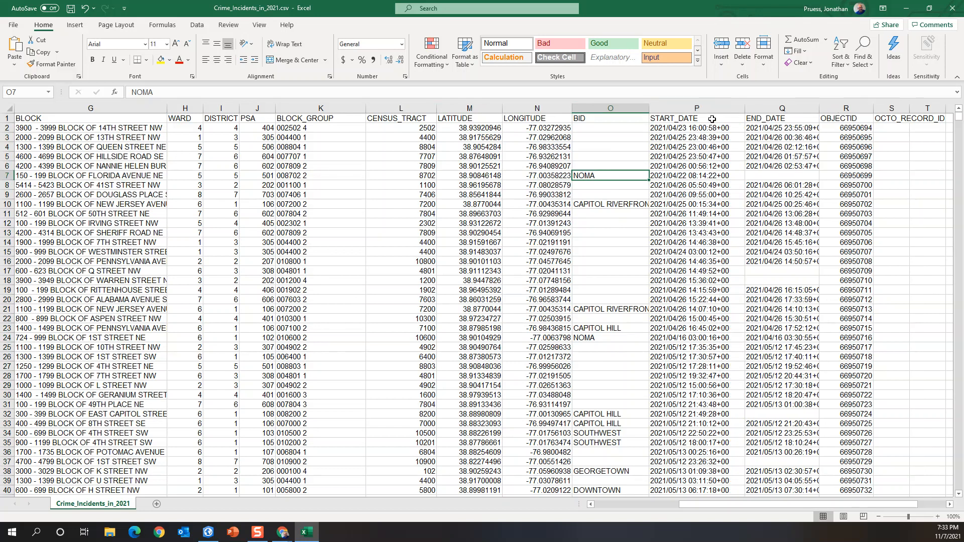
pyautogui.click(688, 108)
pyautogui.rightClick(688, 108)
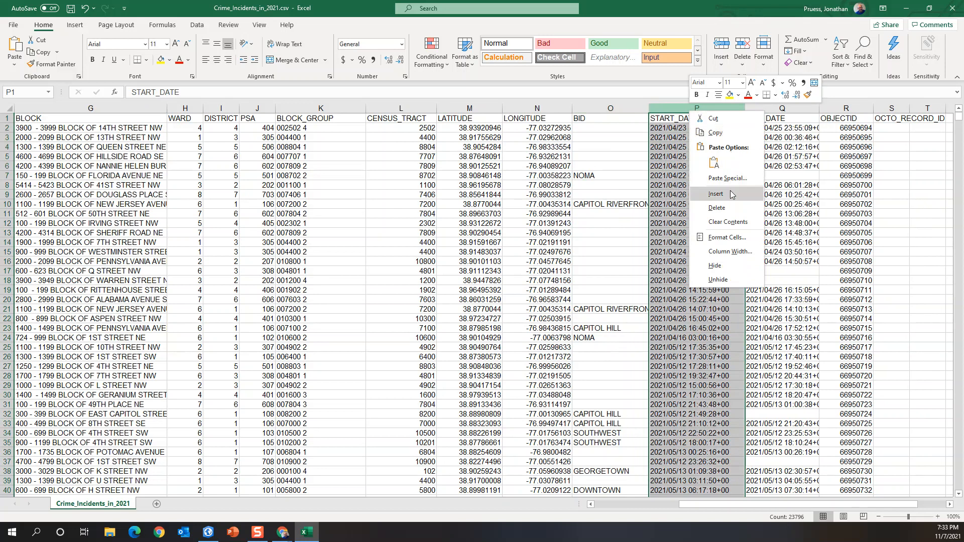
pyautogui.click(717, 208)
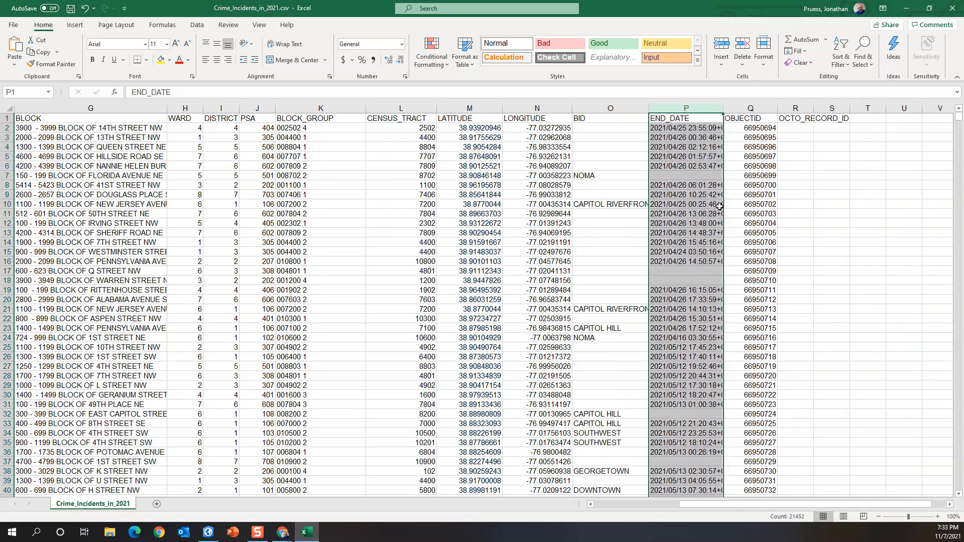
pyautogui.rightClick(688, 109)
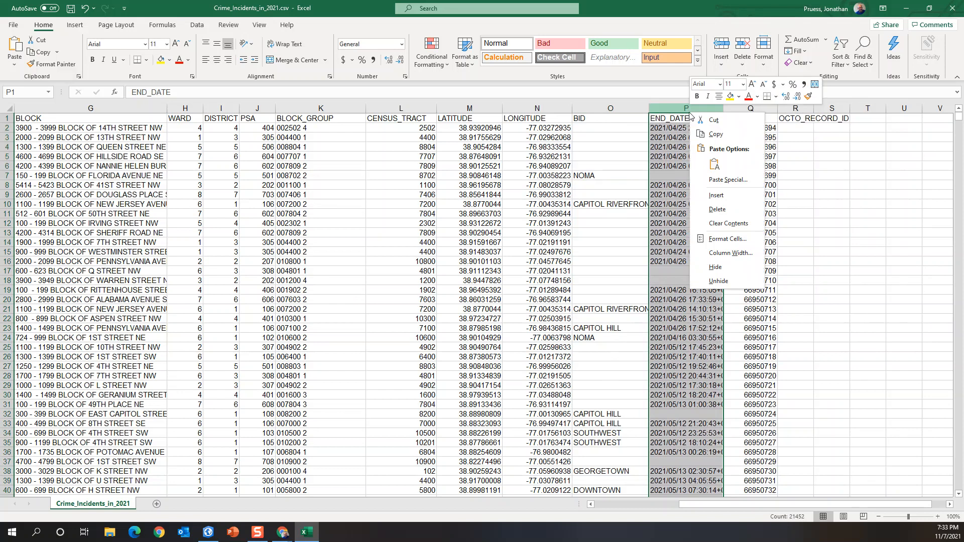
pyautogui.click(720, 209)
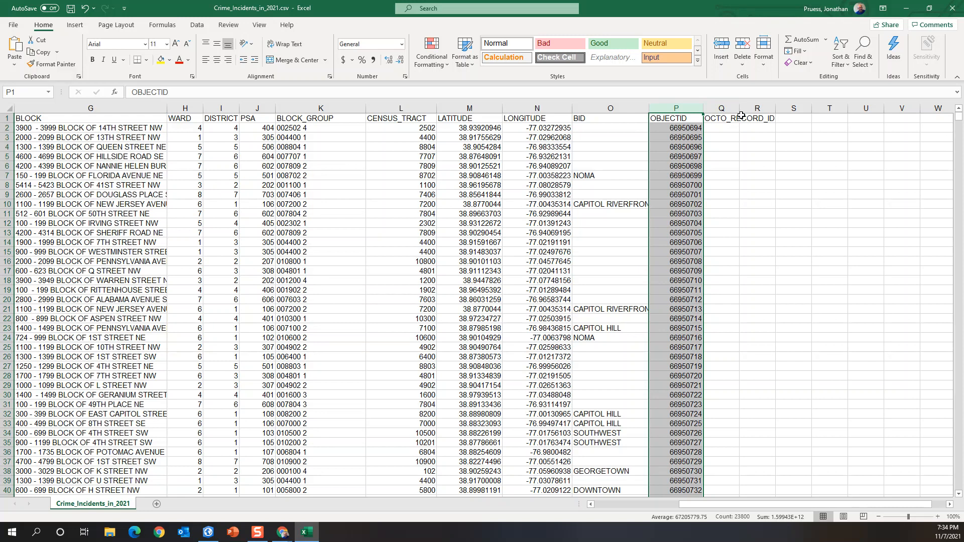
# Widen the OCTO_RECORD_ID column to read its heading, delete that column and return to the start of the sheet.
pyautogui.moveTo(739, 109); pyautogui.dragTo(761, 110)
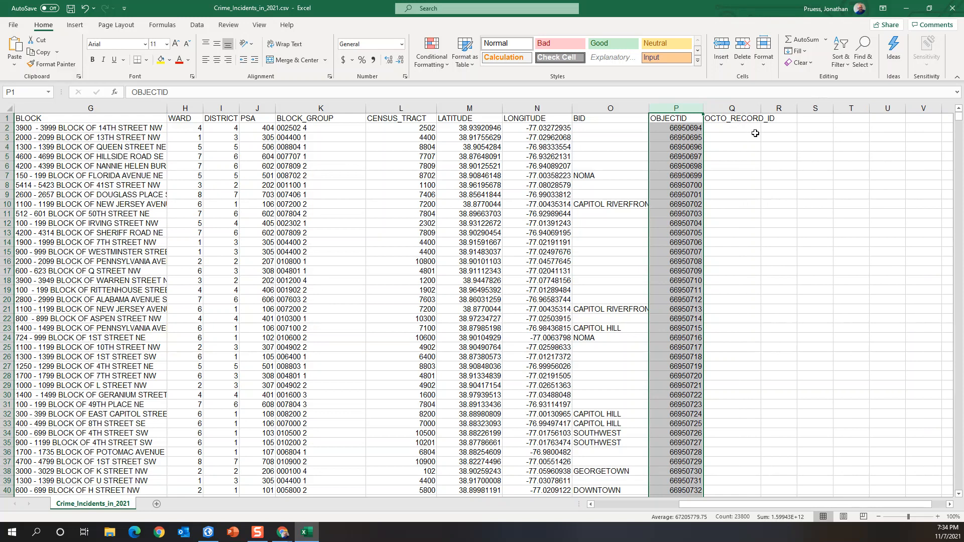
pyautogui.click(739, 108)
pyautogui.rightClick(740, 109)
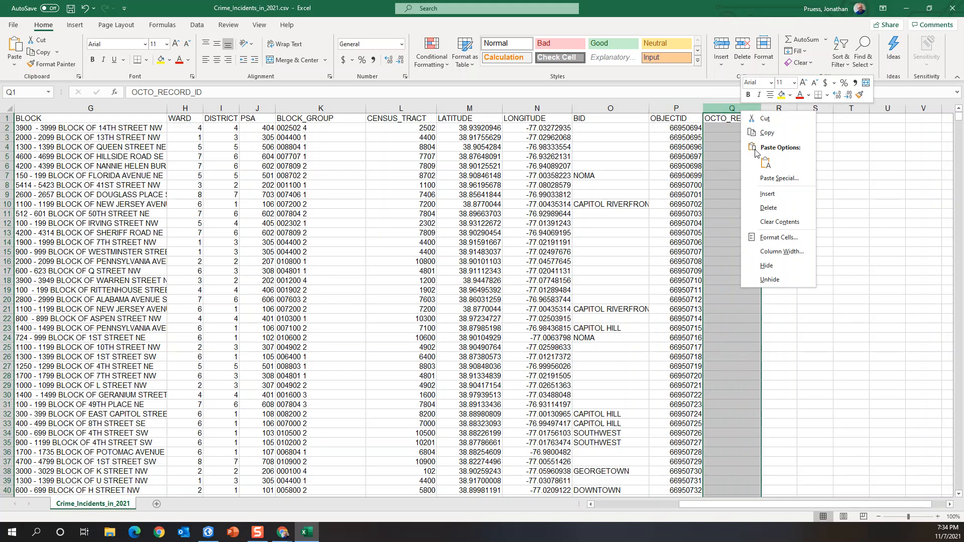
pyautogui.click(770, 209)
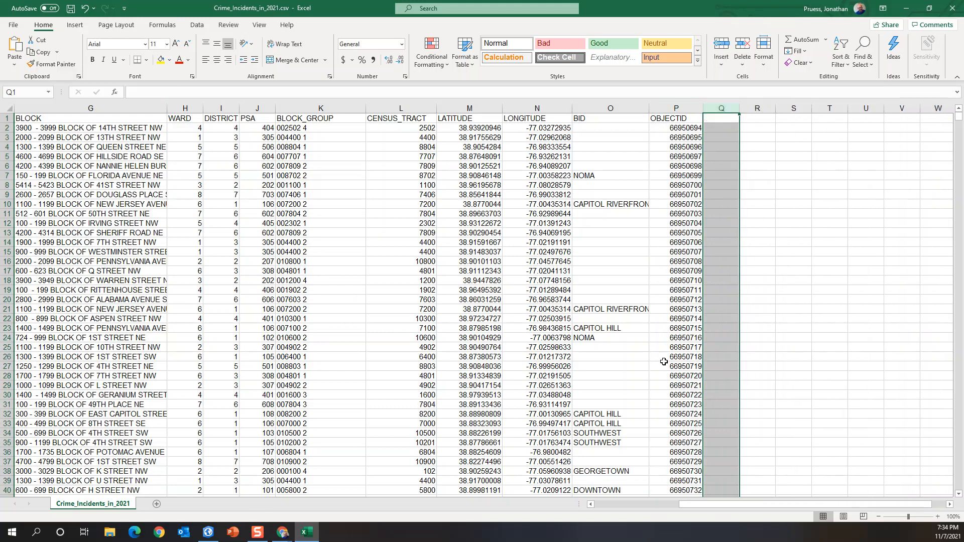
pyautogui.moveTo(789, 505); pyautogui.dragTo(703, 506)
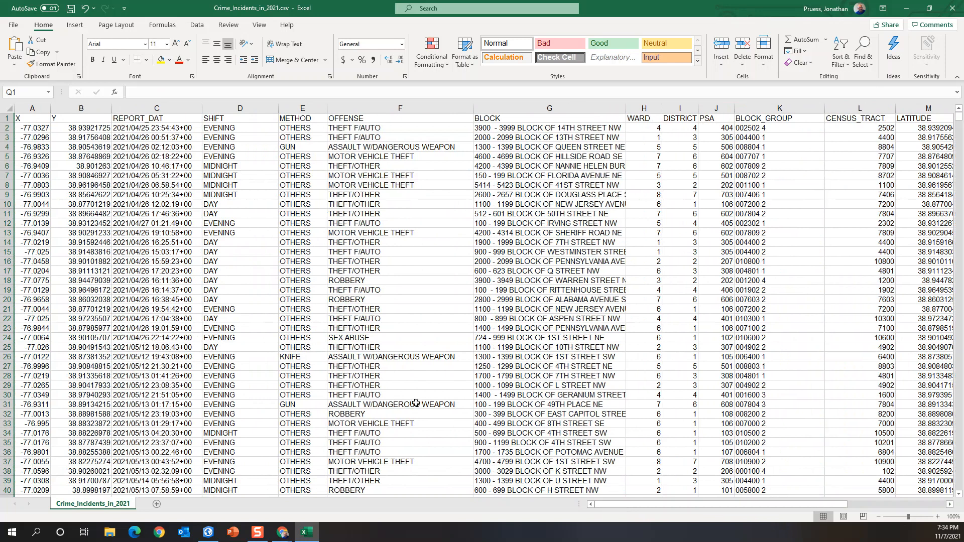
# Save the cleaned CSV file, and switch to the Google Docs instructions to highlight the required file name in item 6.
pyautogui.click(70, 9)
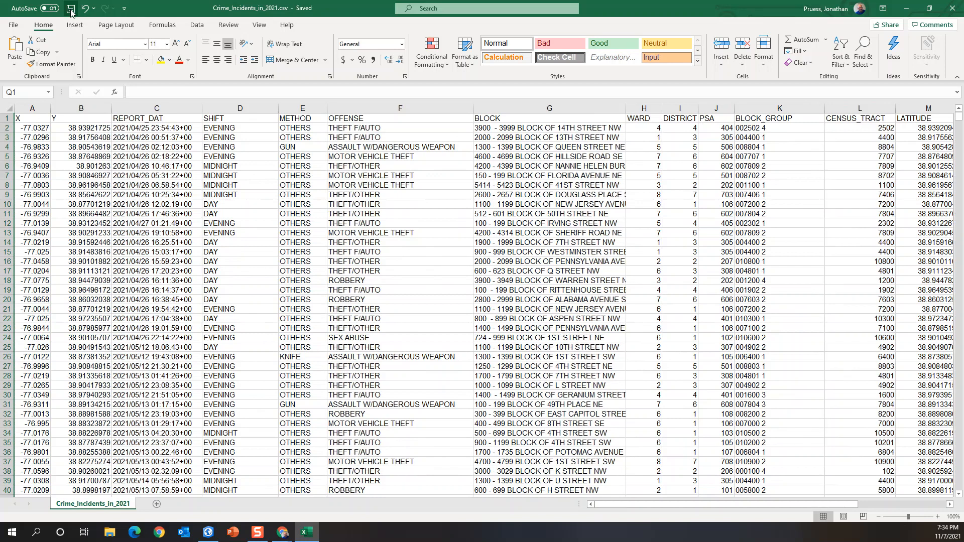
pyautogui.click(14, 26)
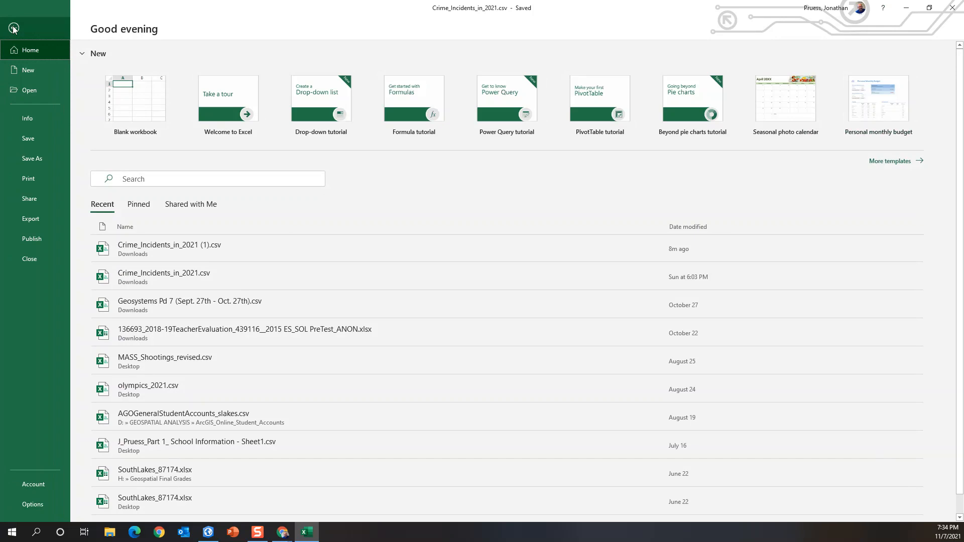
pyautogui.hotkey('alt', 'Tab')
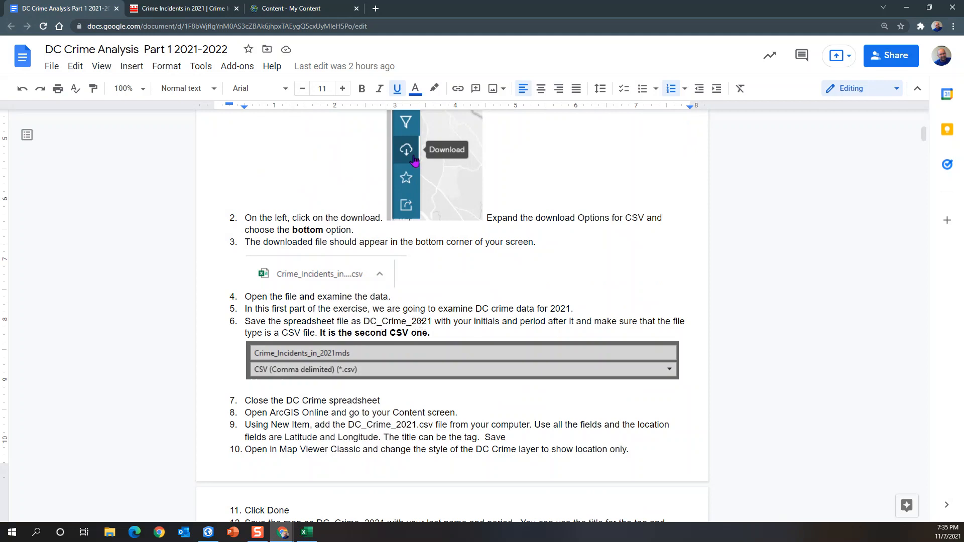
pyautogui.moveTo(363, 322); pyautogui.dragTo(546, 320)
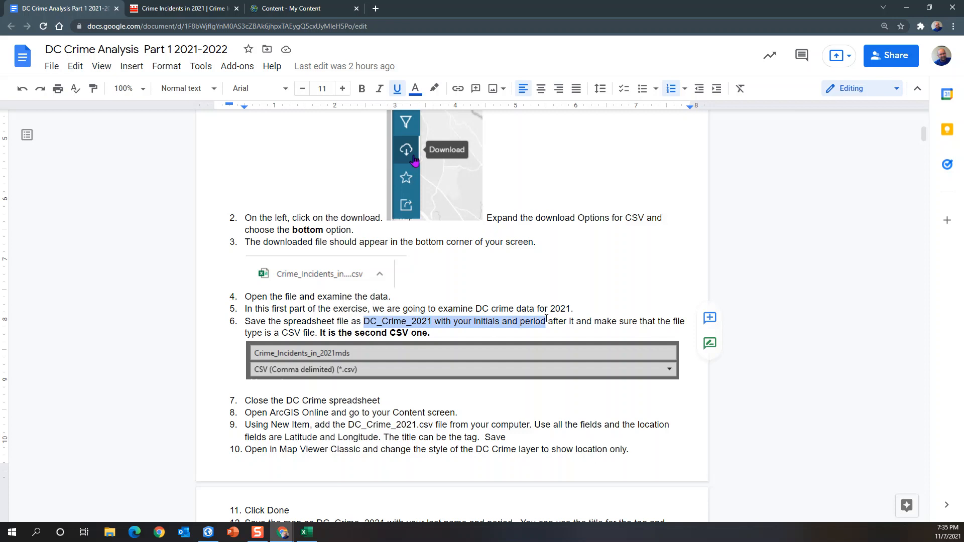
pyautogui.moveTo(546, 321); pyautogui.dragTo(546, 320)
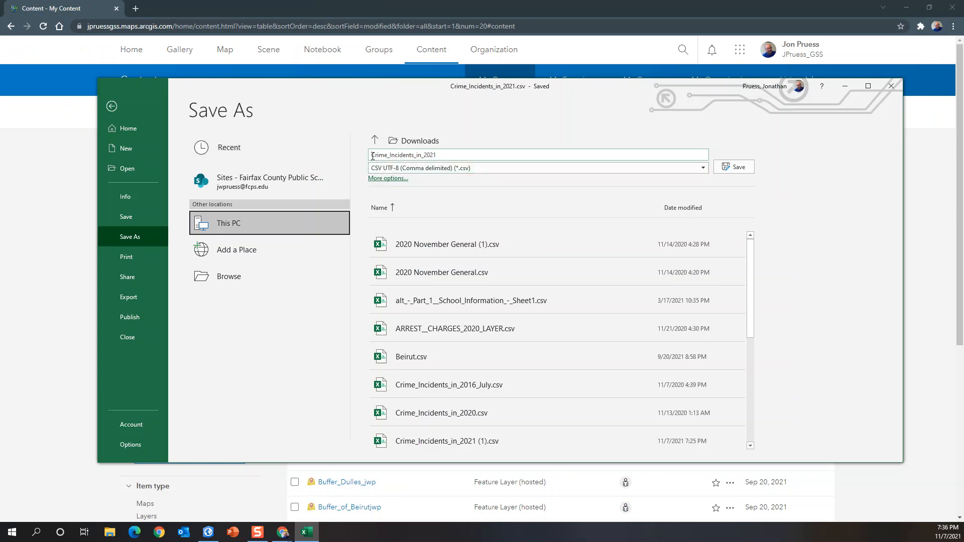
# Set the Save As file name to DC_Crime_Incidents_2021_JWP.
pyautogui.write('DC')
pyautogui.press('BackSpace')
pyautogui.write('_')
pyautogui.click(437, 155)
pyautogui.press('BackSpace')
pyautogui.press('BackSpace')
pyautogui.press('BackSpace')
pyautogui.press('BackSpace')
pyautogui.write('_2021_JWP')
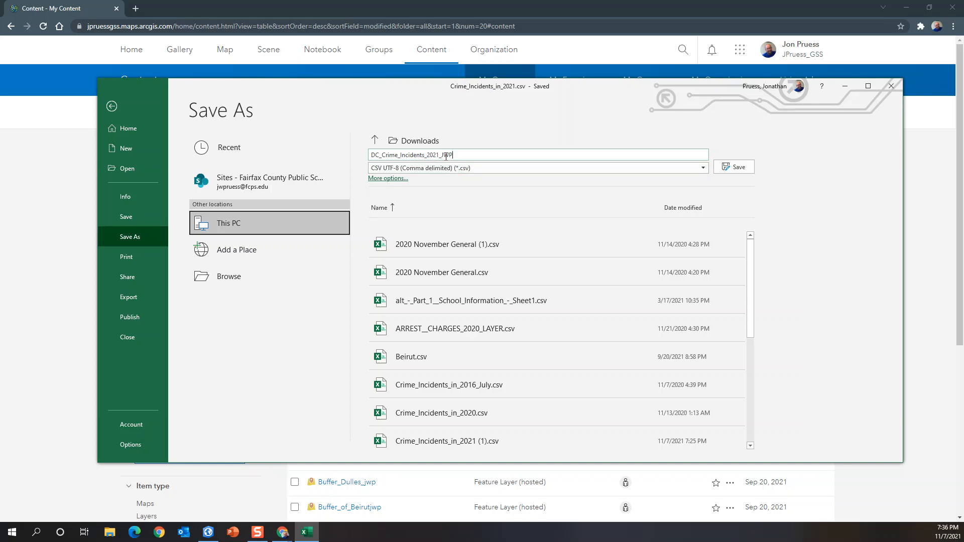
# Save the file in Downloads in the CSV (Comma delimited) format and close the workbook.
pyautogui.click(703, 170)
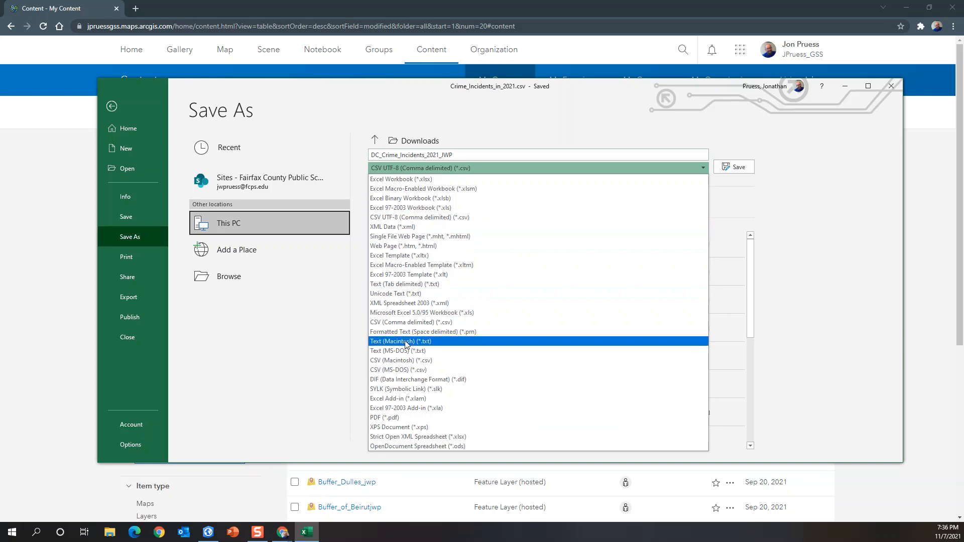
pyautogui.click(424, 327)
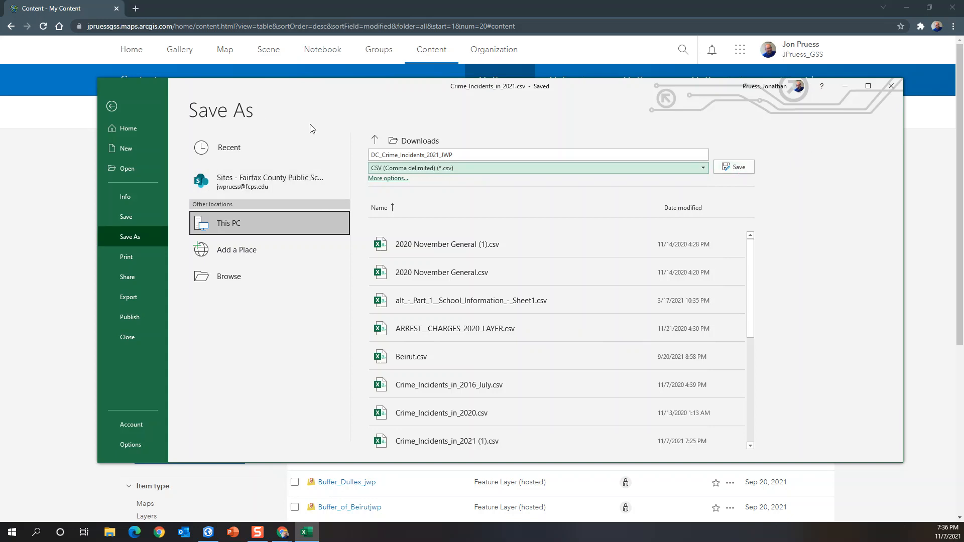
pyautogui.click(734, 167)
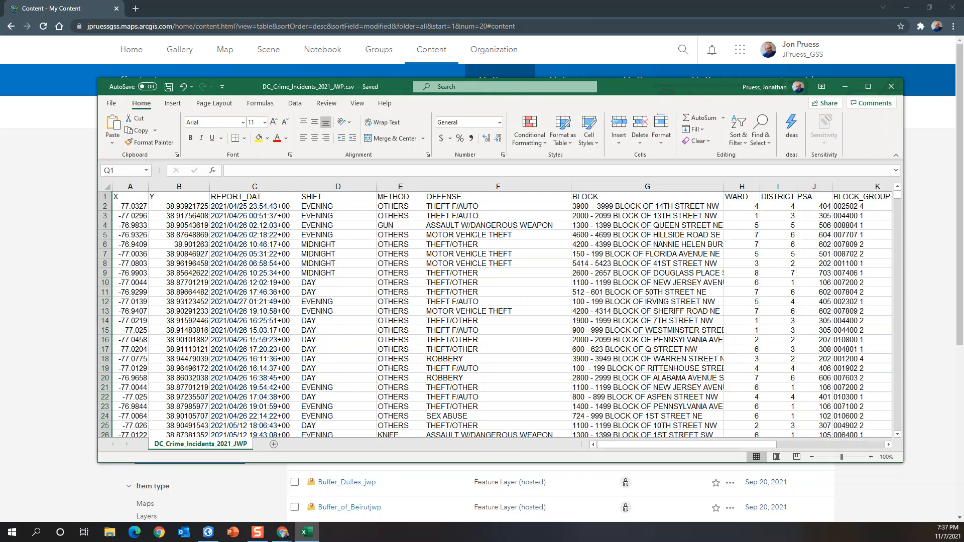
pyautogui.click(893, 86)
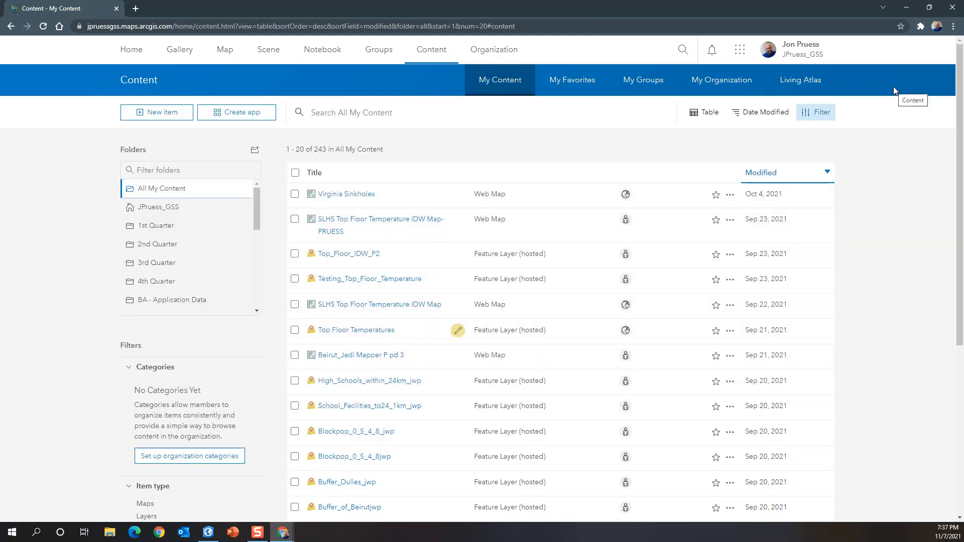
# Switch to ArcGIS Online and start a new content item from DC_Crime_Incidents_2021_JWP.csv in the device's Downloads folder.
pyautogui.click(157, 114)
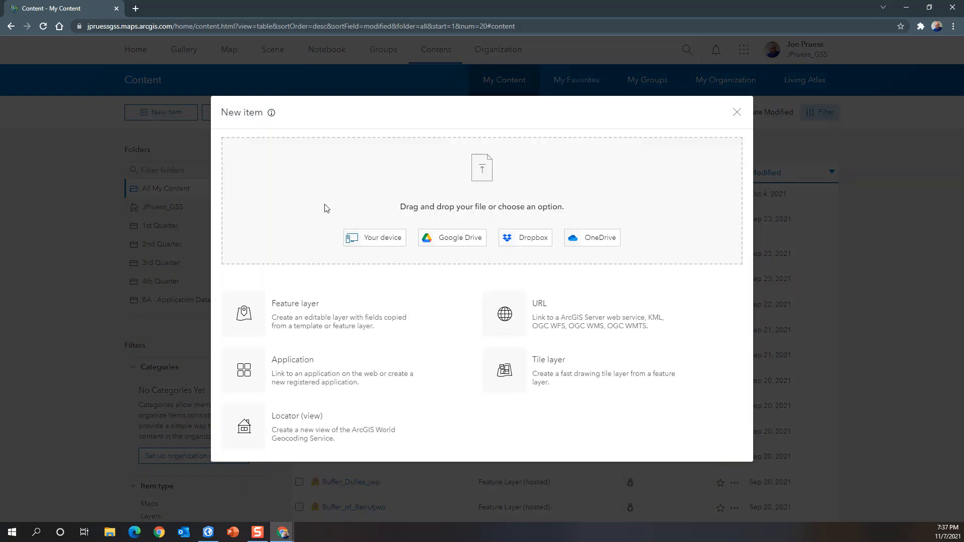
pyautogui.click(377, 241)
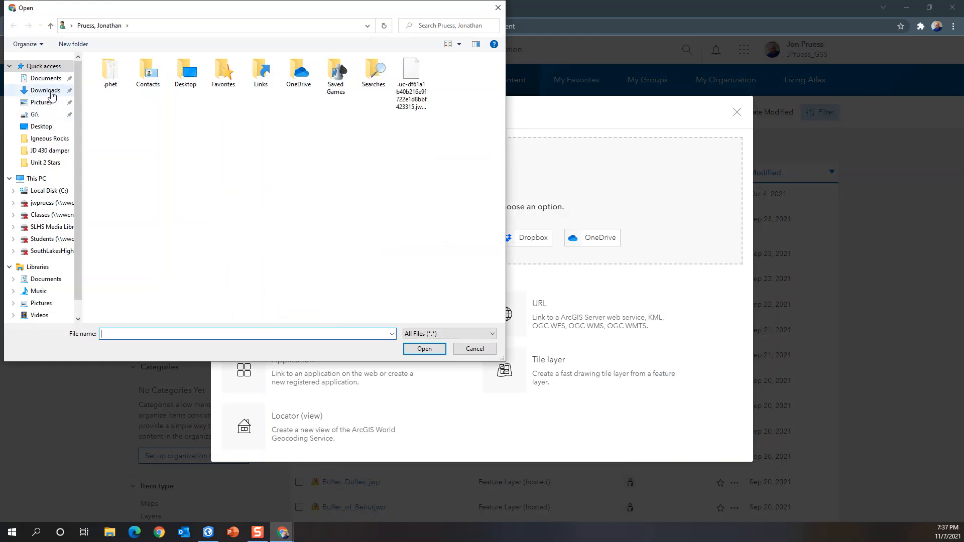
pyautogui.click(45, 90)
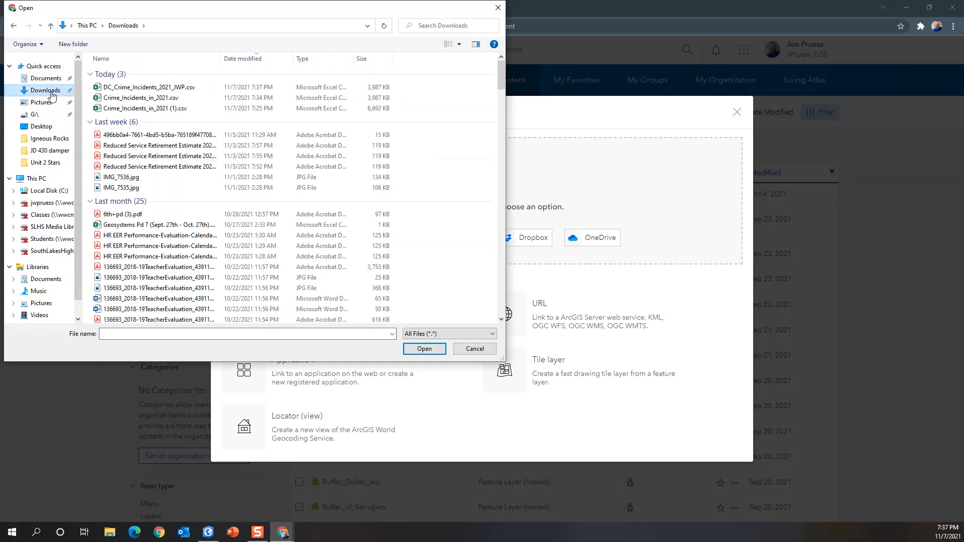
pyautogui.click(165, 89)
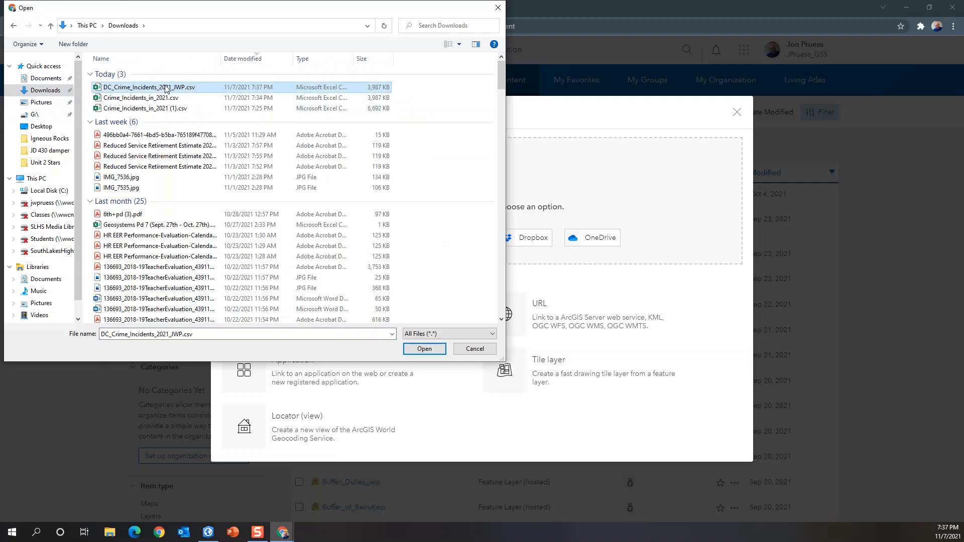
pyautogui.click(425, 349)
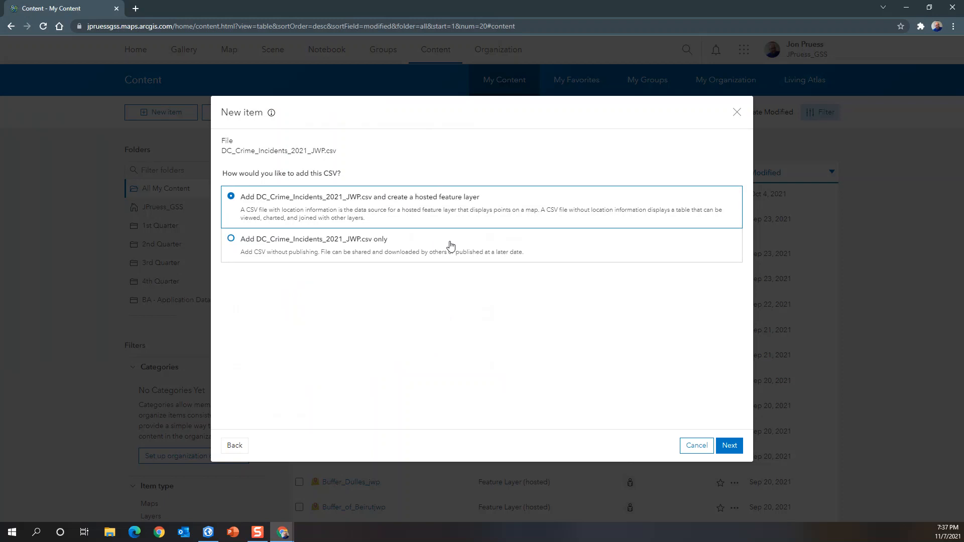
# Create a hosted feature layer from the CSV, keeping all fields and using LATITUDE and LONGITUDE as the location fields.
pyautogui.click(735, 448)
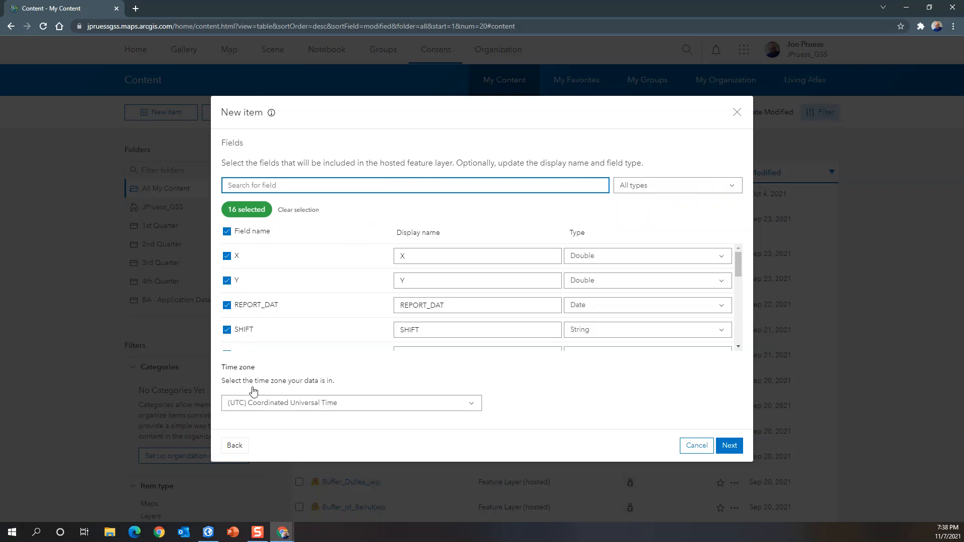
pyautogui.moveTo(738, 272)
pyautogui.mouseDown()
pyautogui.moveTo(738, 361)
pyautogui.moveTo(728, 261)
pyautogui.mouseUp()
pyautogui.moveTo(735, 262); pyautogui.dragTo(744, 332)
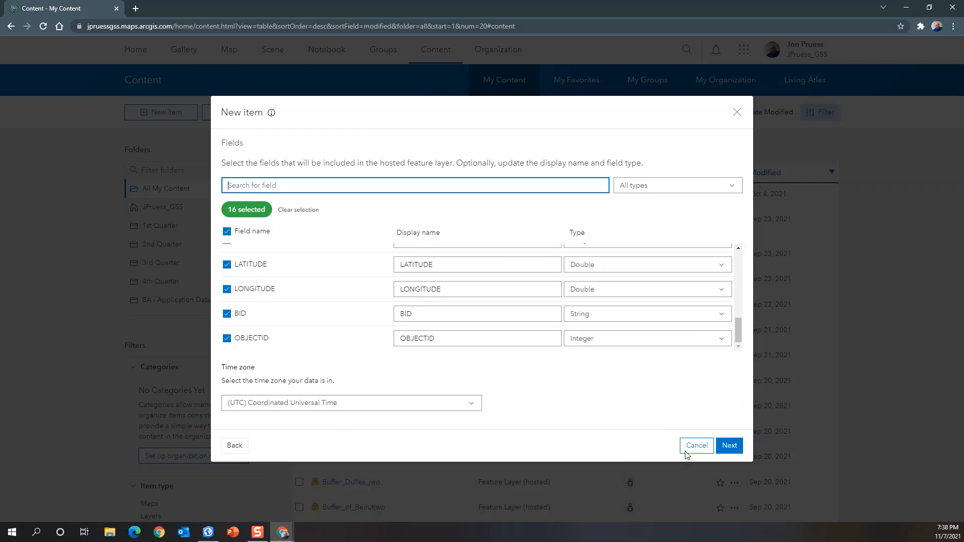
pyautogui.click(729, 447)
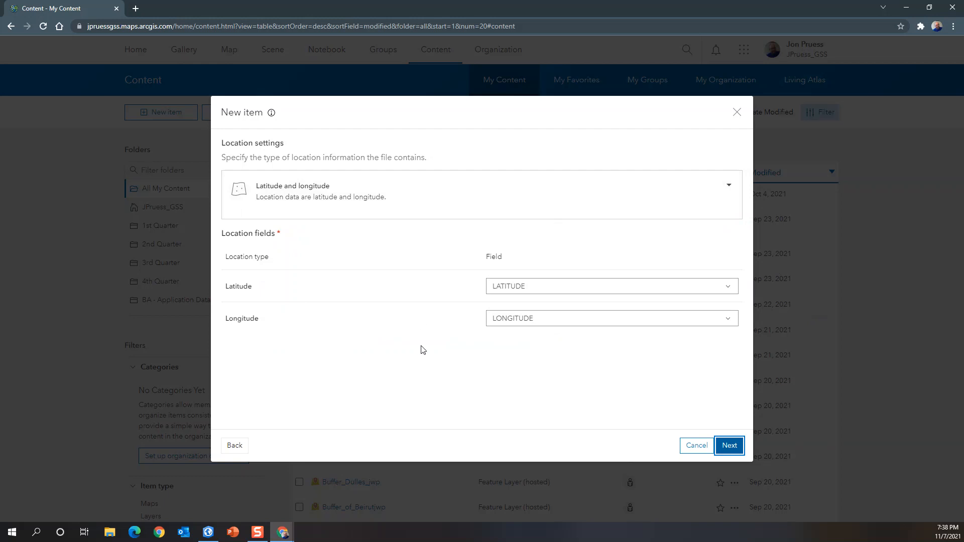
pyautogui.click(729, 446)
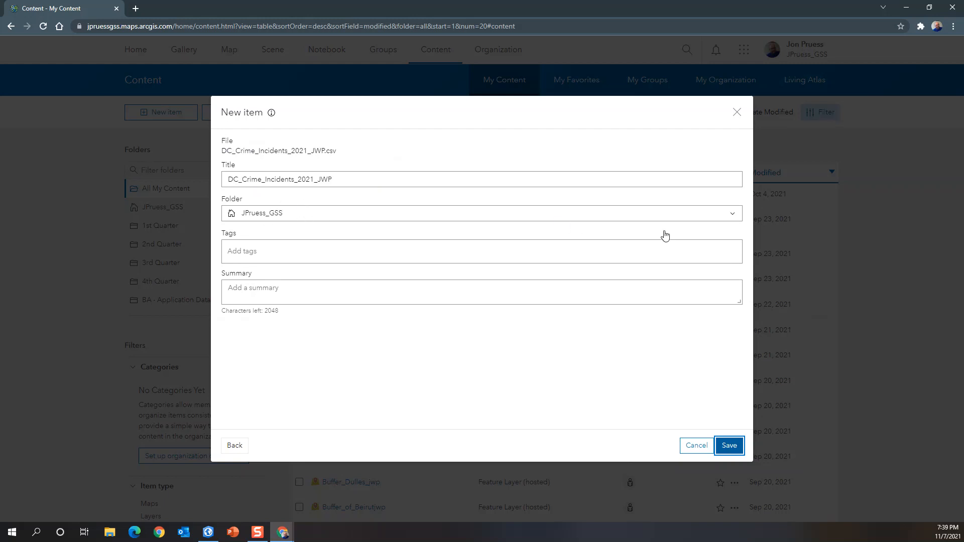
# Assign the new item to the 2nd Quarter folder, tag it with its title DC_Crime_Incidents_2021_JWP, and save it.
pyautogui.click(732, 217)
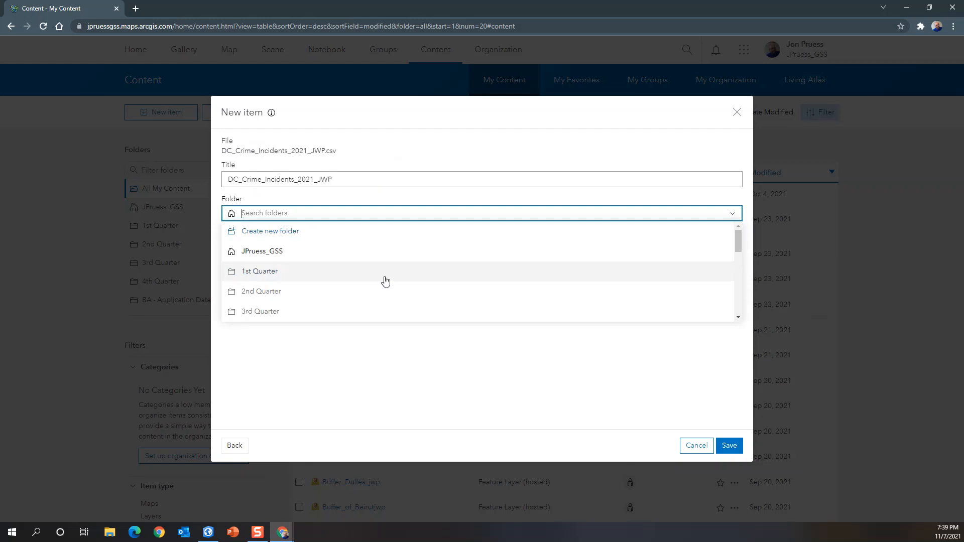
pyautogui.click(265, 294)
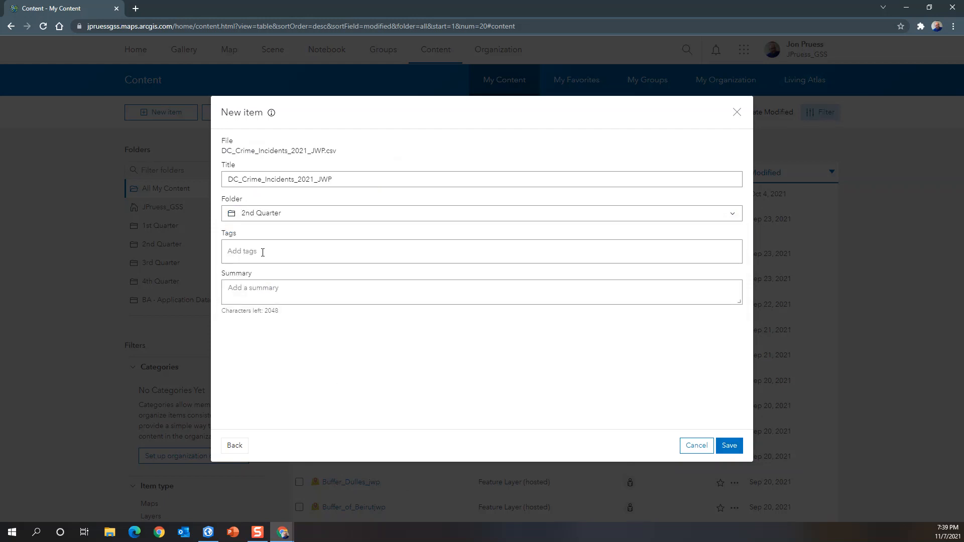
pyautogui.click(235, 247)
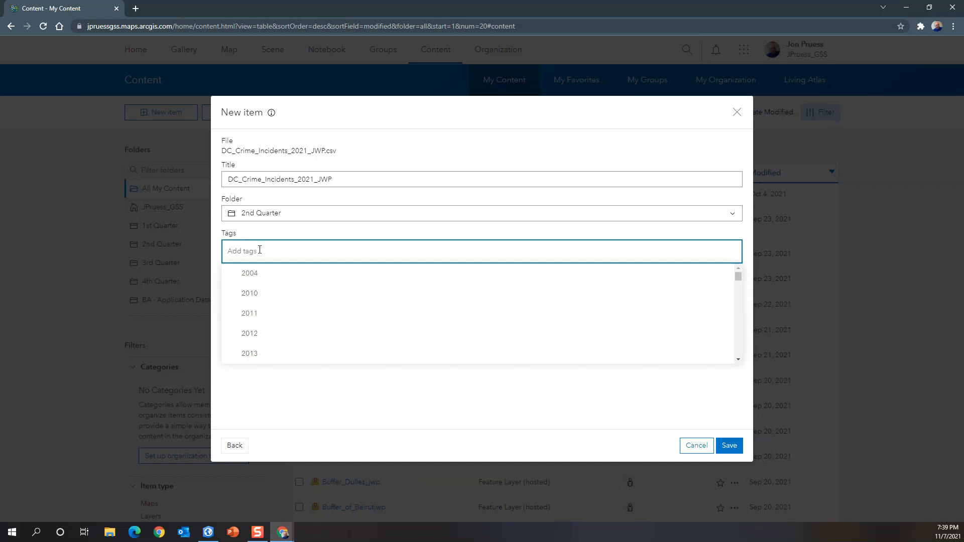
pyautogui.click(332, 178)
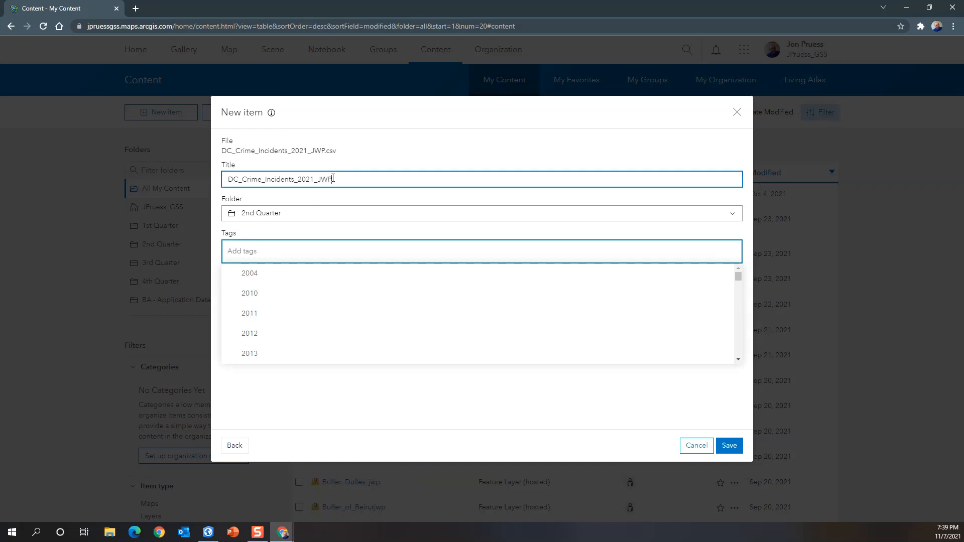
pyautogui.moveTo(332, 178); pyautogui.dragTo(231, 183)
pyautogui.rightClick(232, 182)
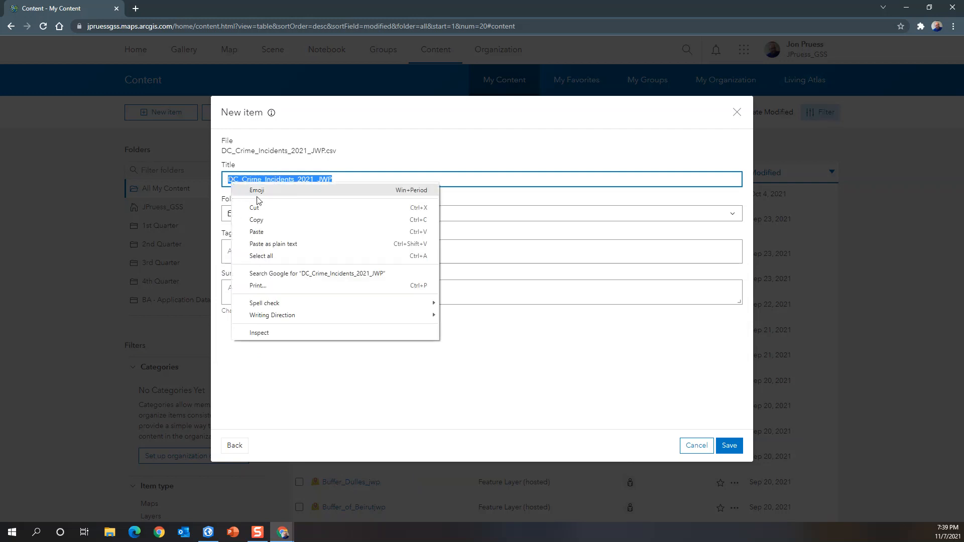
pyautogui.click(259, 221)
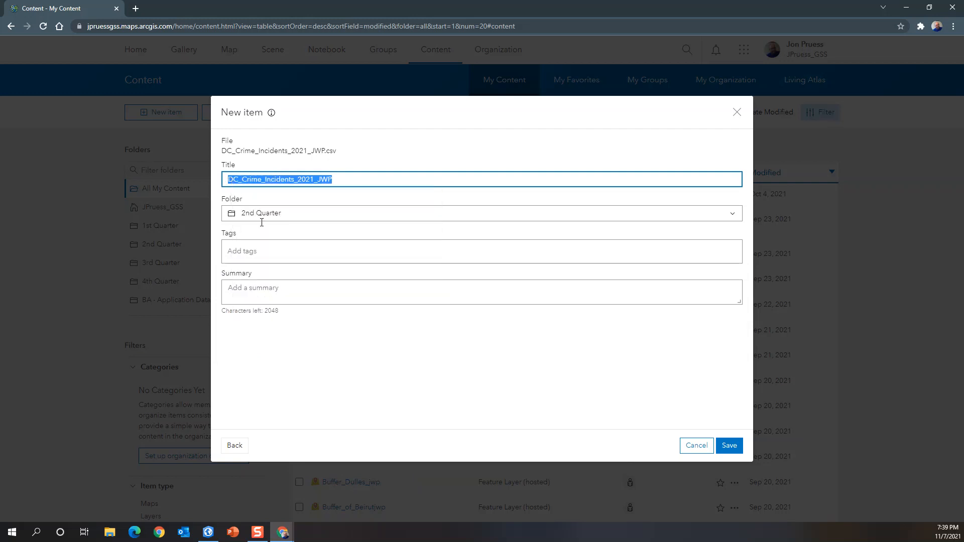
pyautogui.click(259, 252)
pyautogui.rightClick(259, 252)
pyautogui.click(292, 331)
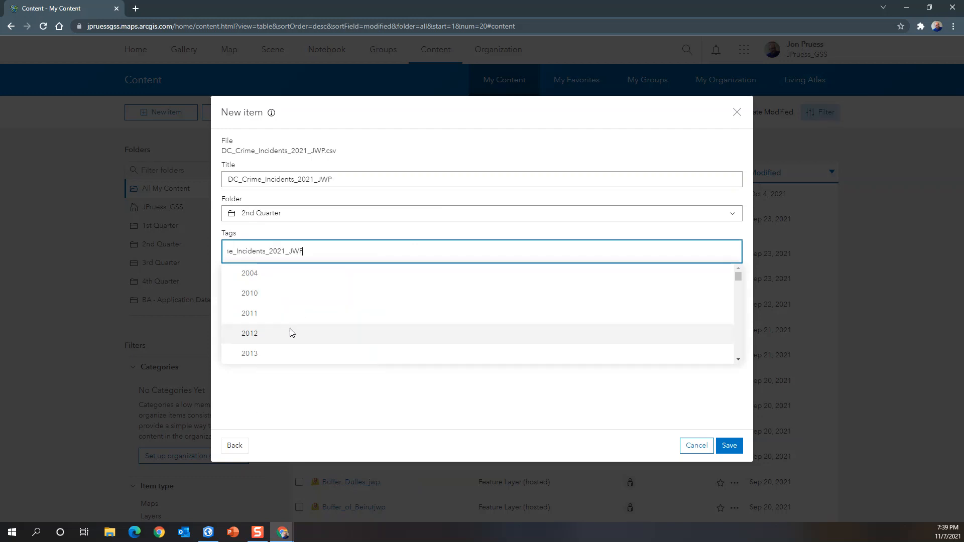
pyautogui.click(728, 449)
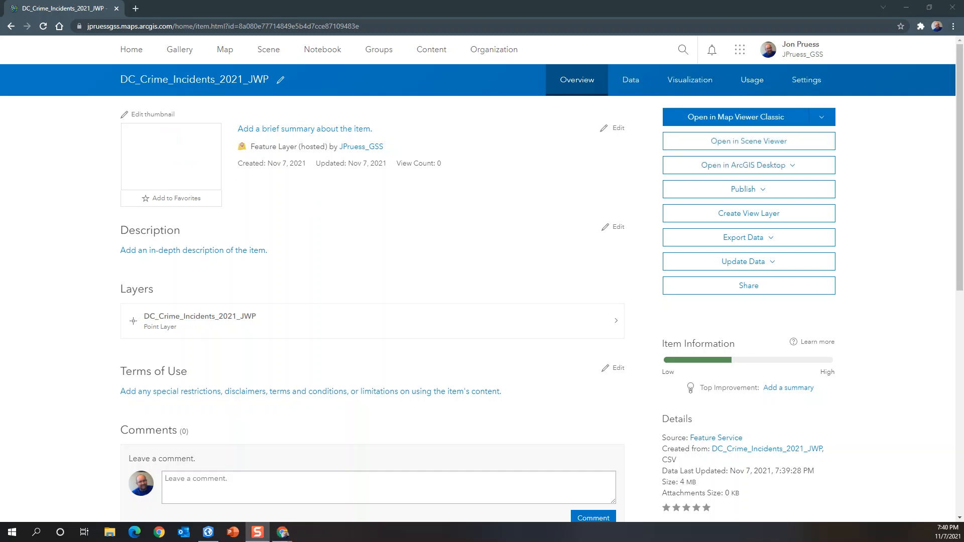
# Open the layer in Map Viewer Classic, decline the new Map Viewer, and style the layer to show location only.
pyautogui.click(749, 118)
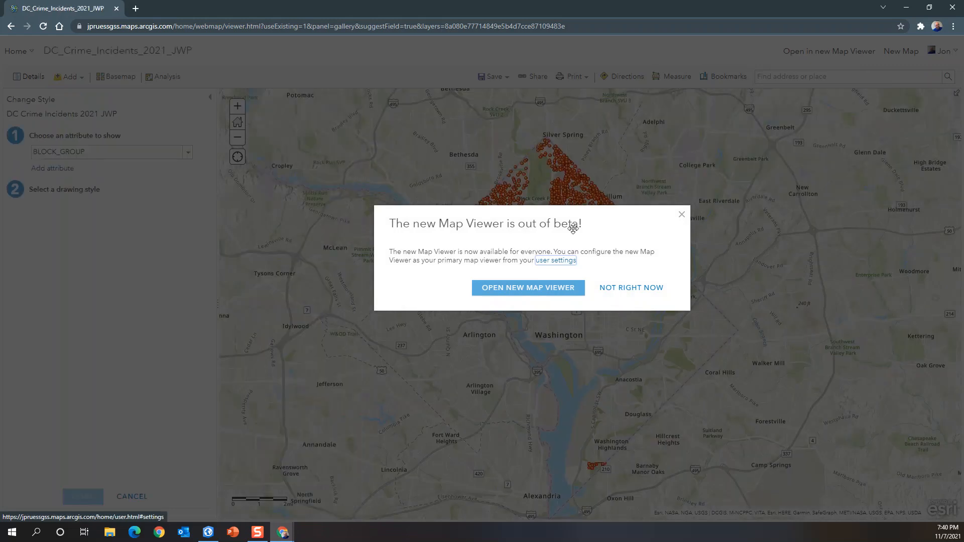
pyautogui.click(640, 287)
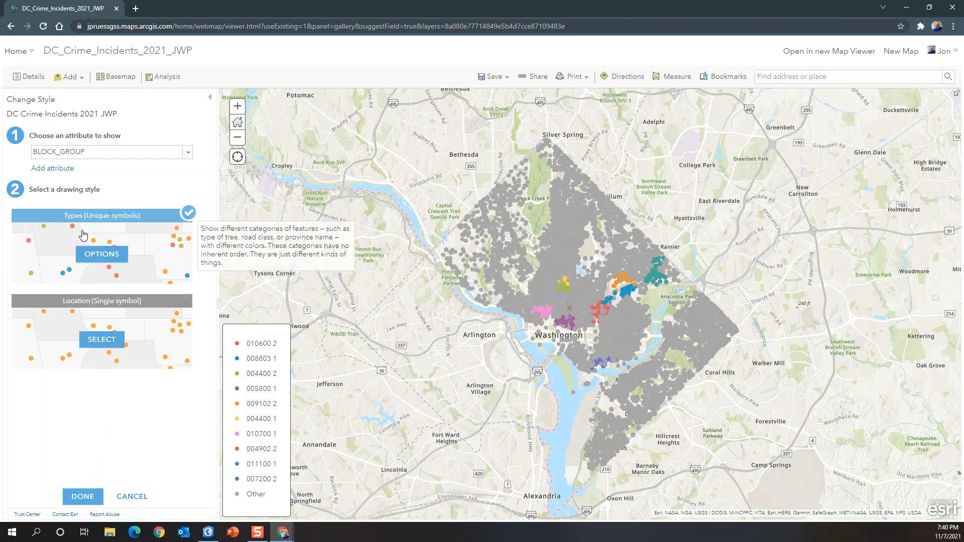
pyautogui.click(91, 152)
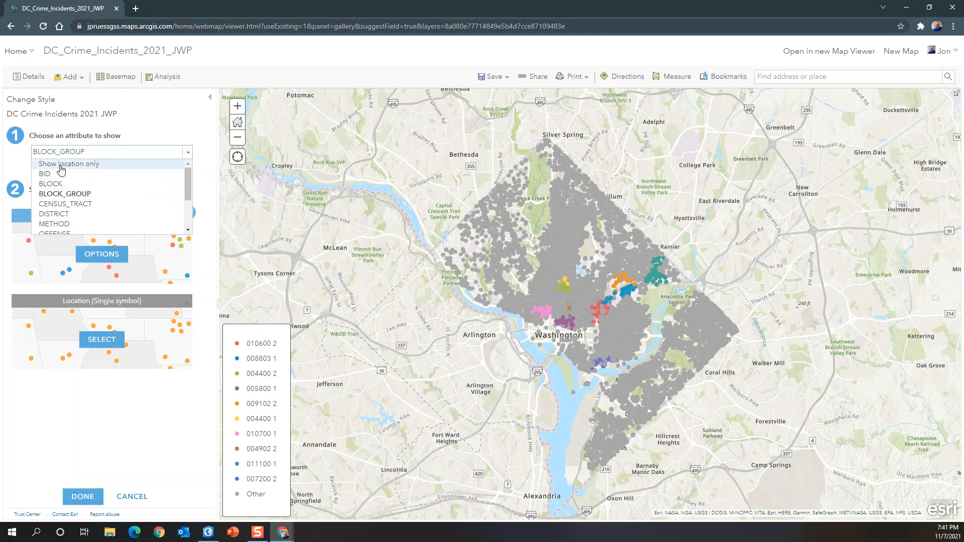
pyautogui.click(196, 140)
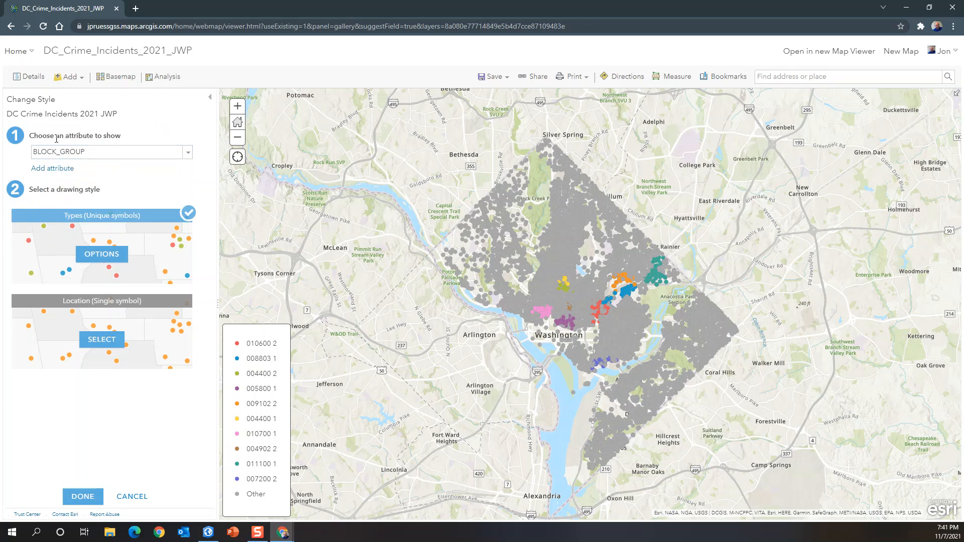
pyautogui.click(188, 153)
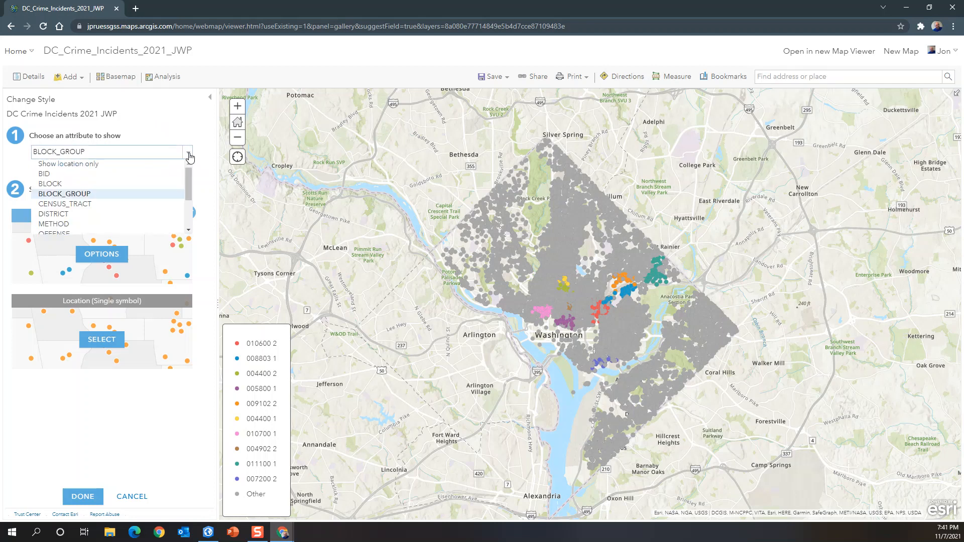
pyautogui.click(76, 165)
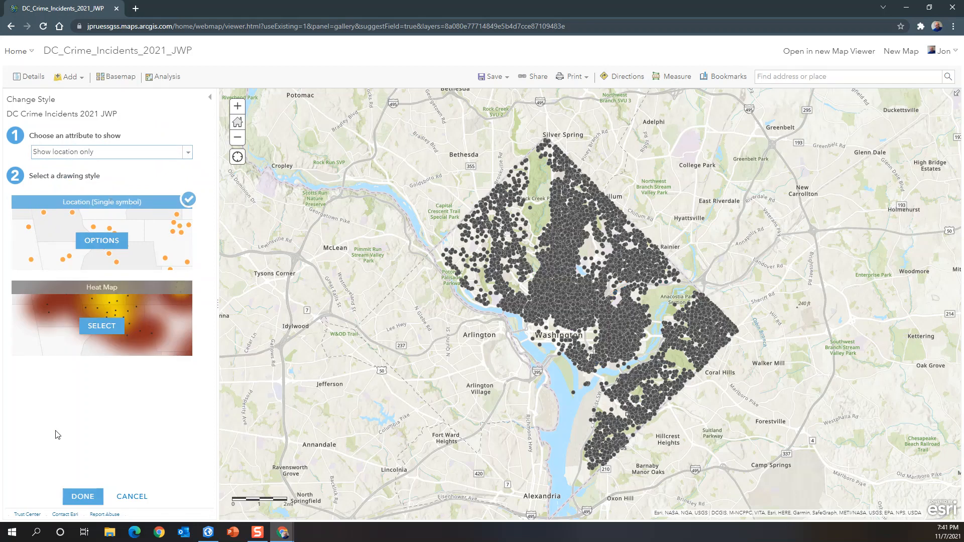
pyautogui.click(85, 496)
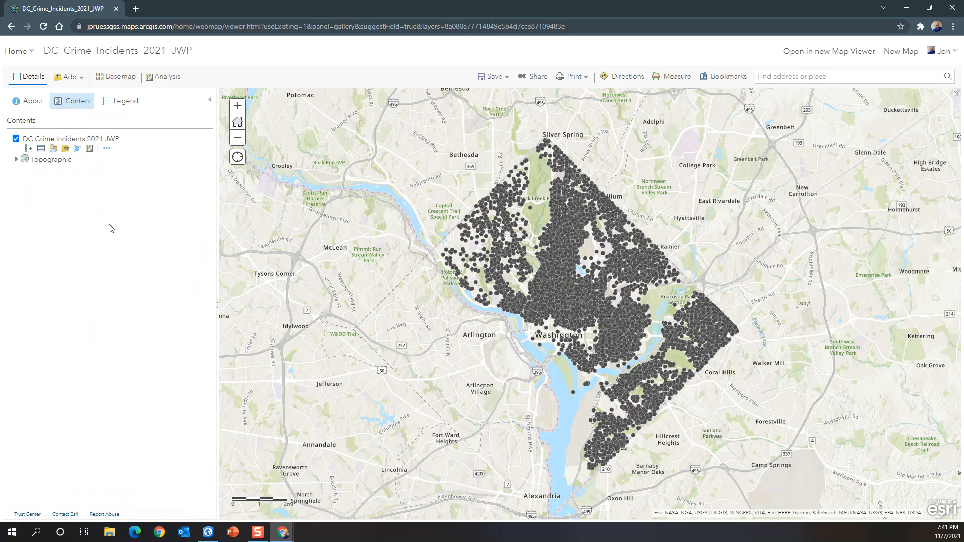
# Start saving the web map and enter the title DC_Crime_Incidents_2021_JWP.
pyautogui.click(494, 77)
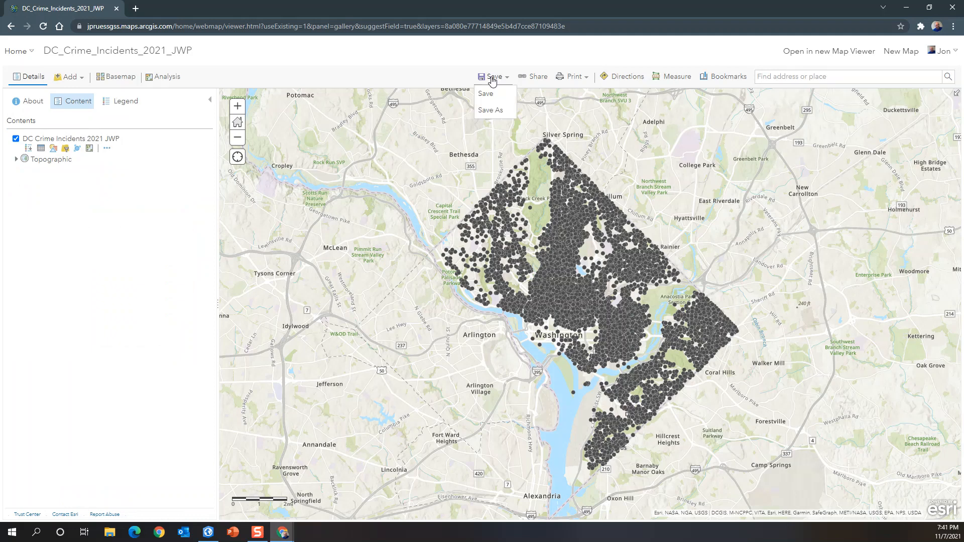
pyautogui.click(490, 94)
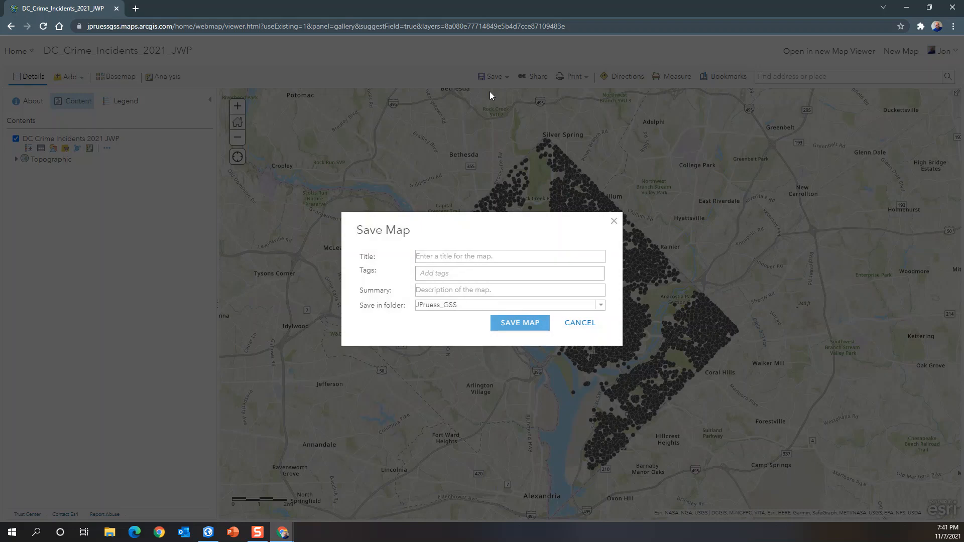
pyautogui.click(464, 258)
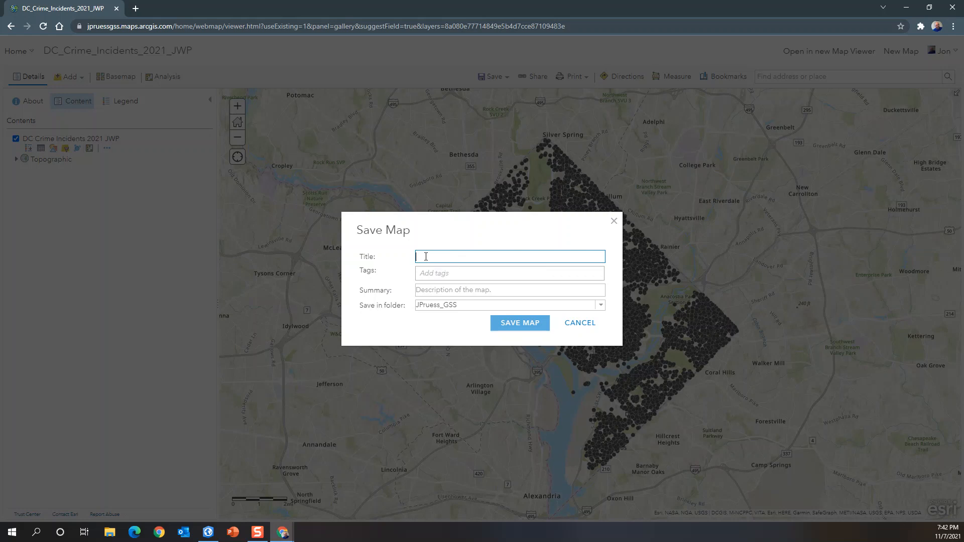
pyautogui.write('DC')
pyautogui.write('_Crime')
pyautogui.write('_')
pyautogui.write('Ince')
pyautogui.write('idents')
pyautogui.write('_')
pyautogui.write('2')
pyautogui.write('0')
pyautogui.write('21')
pyautogui.write('_')
pyautogui.write('JWP')
# Paste DC_Crime_Incidents_2021_JWP as the tag for the map being saved.
pyautogui.click(436, 271)
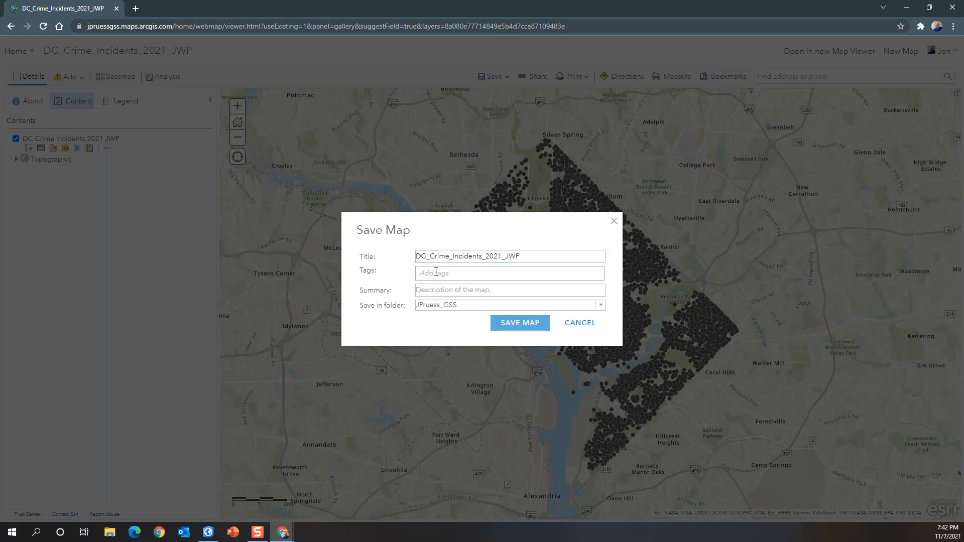
pyautogui.rightClick(436, 273)
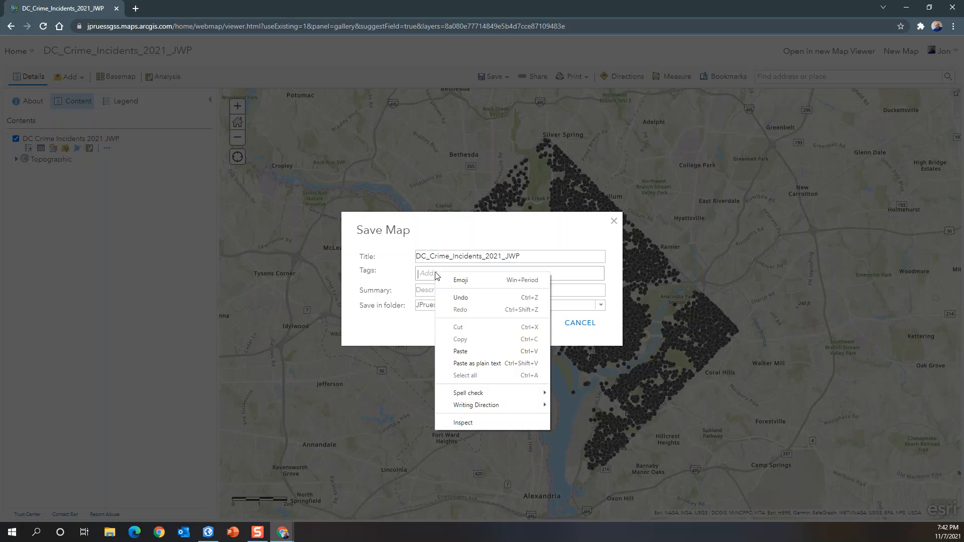
pyautogui.click(463, 348)
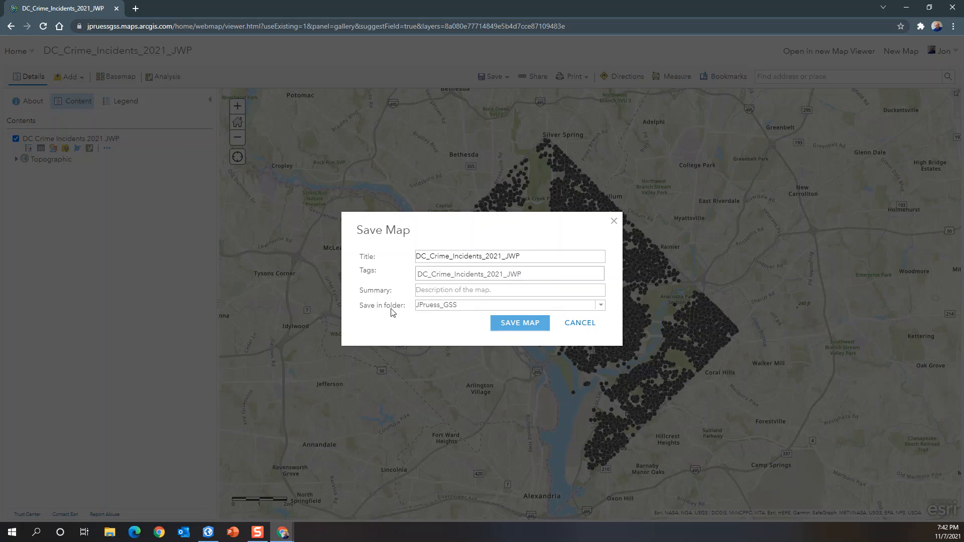
# Choose the 2nd Quarter folder for the web map and save the map.
pyautogui.click(536, 327)
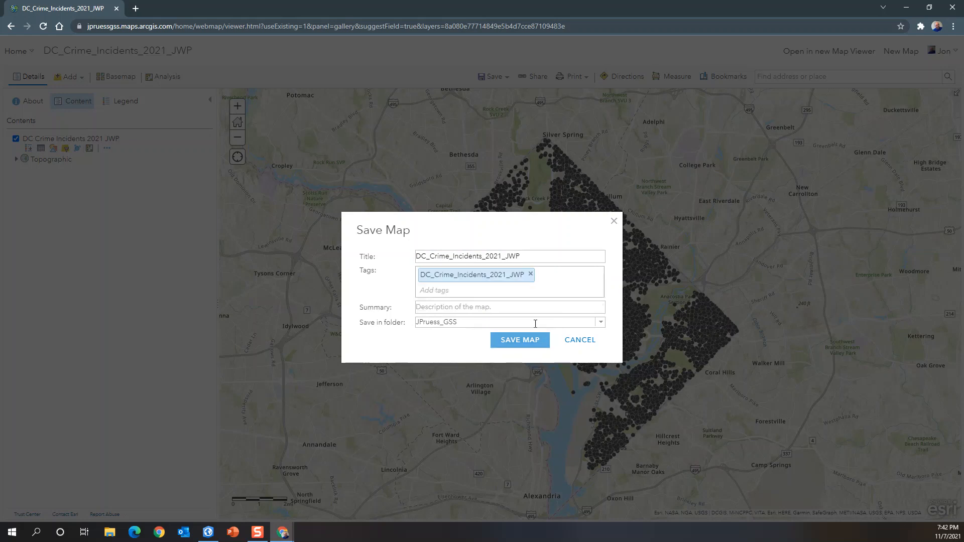
pyautogui.click(600, 324)
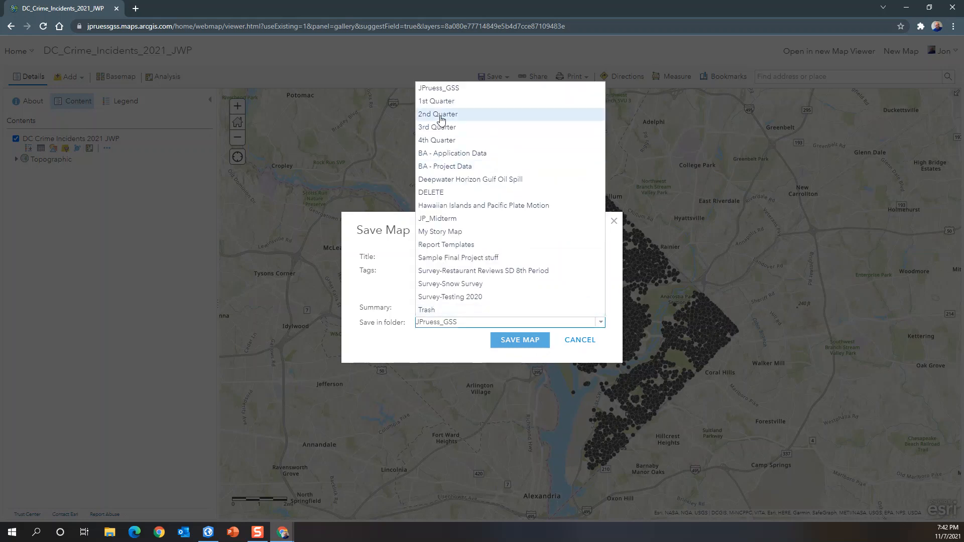
pyautogui.click(440, 119)
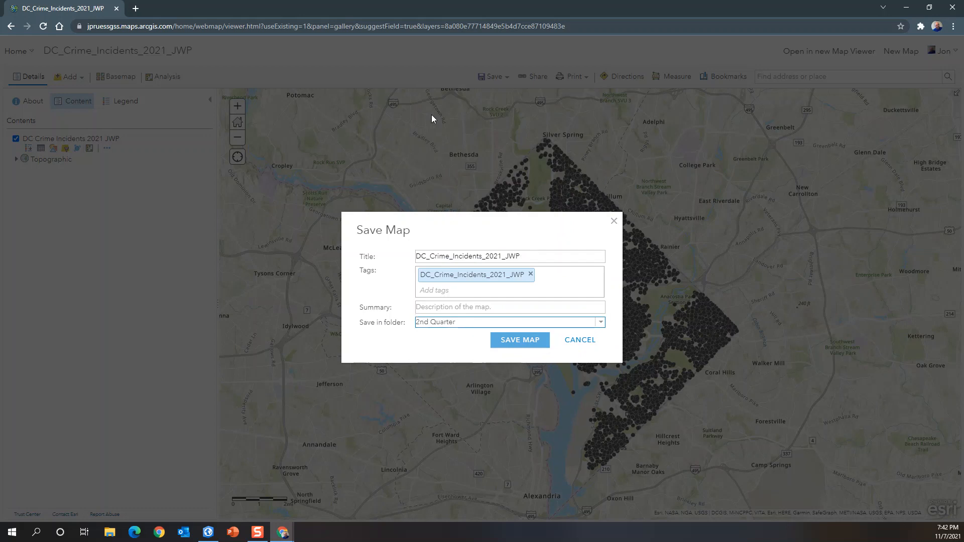
pyautogui.click(516, 342)
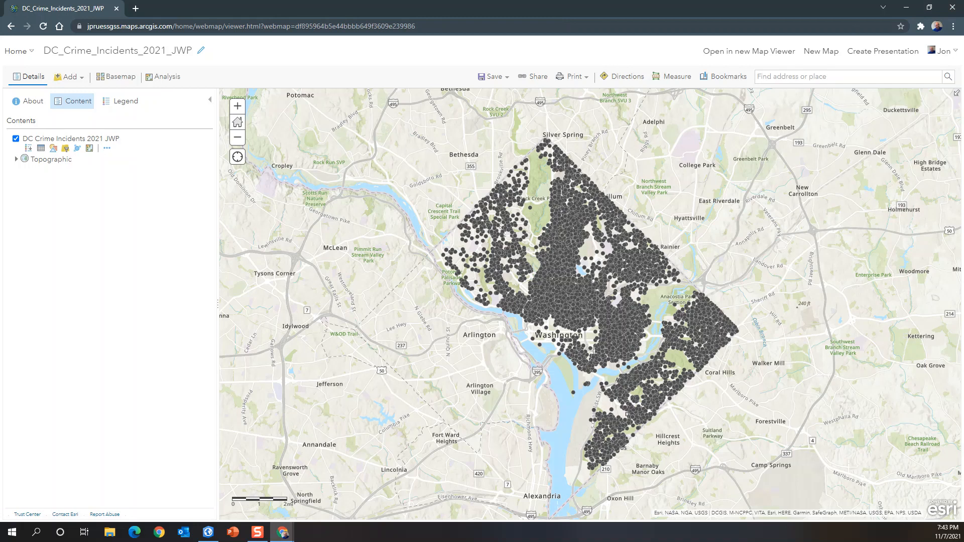
# Switch to the DC Crime Analysis Part 1 document in Google Docs, maximize it, and review the instructions for saving and screenshotting the map.
pyautogui.moveTo(963, 176); pyautogui.dragTo(432, 85)
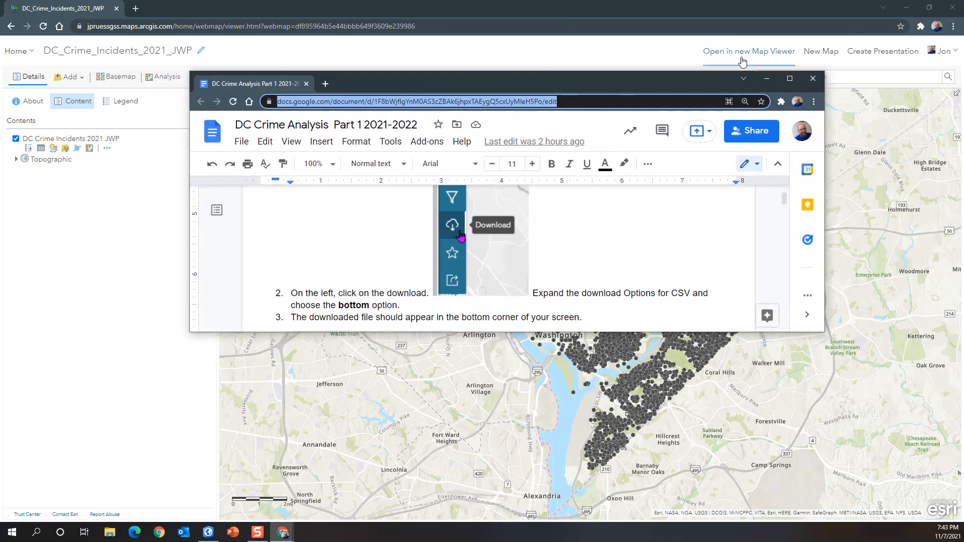
pyautogui.click(789, 78)
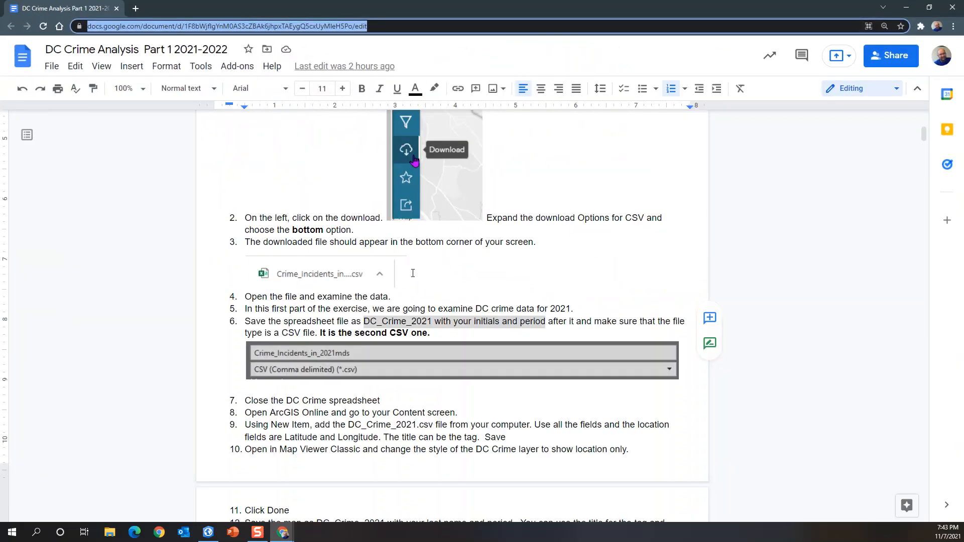
pyautogui.scroll(-7, 413, 273)
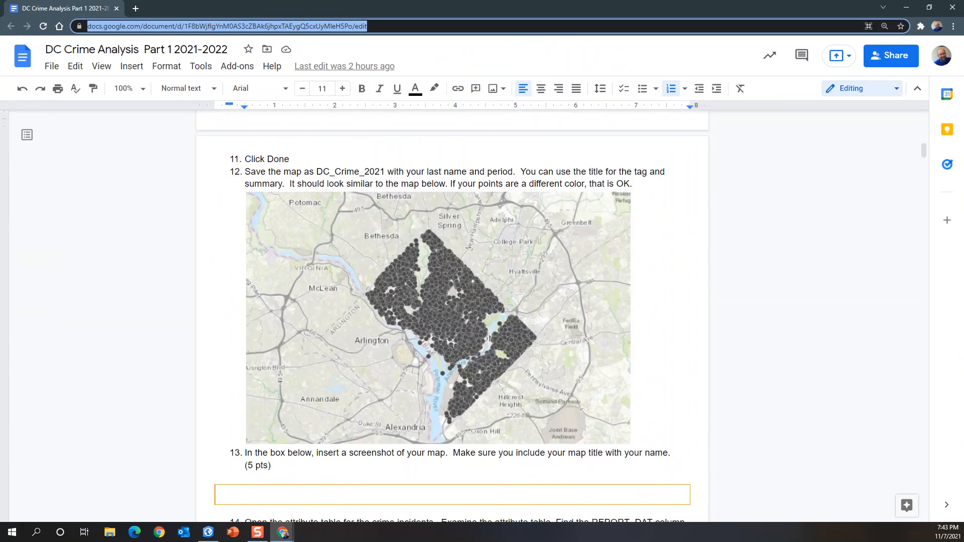
pyautogui.scroll(-1, 412, 273)
pyautogui.scroll(1, 412, 273)
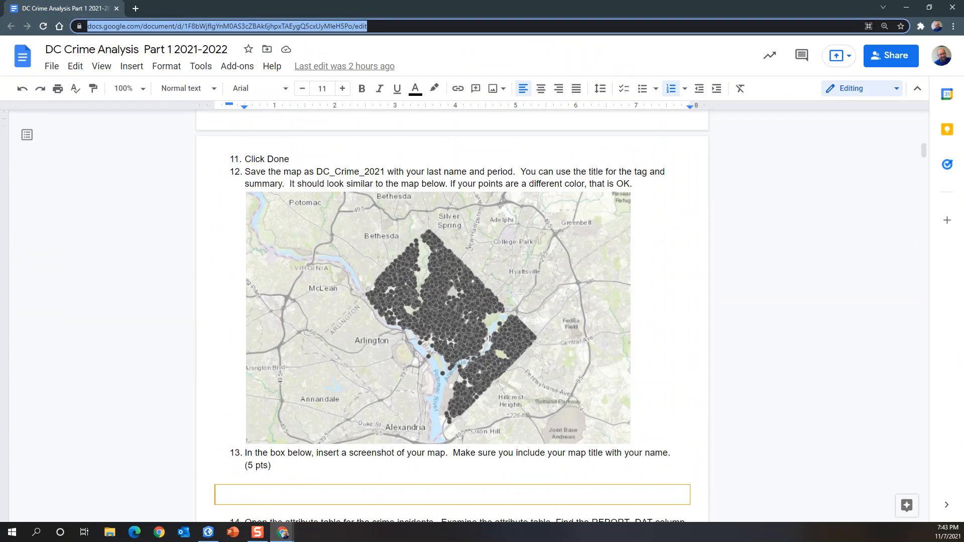